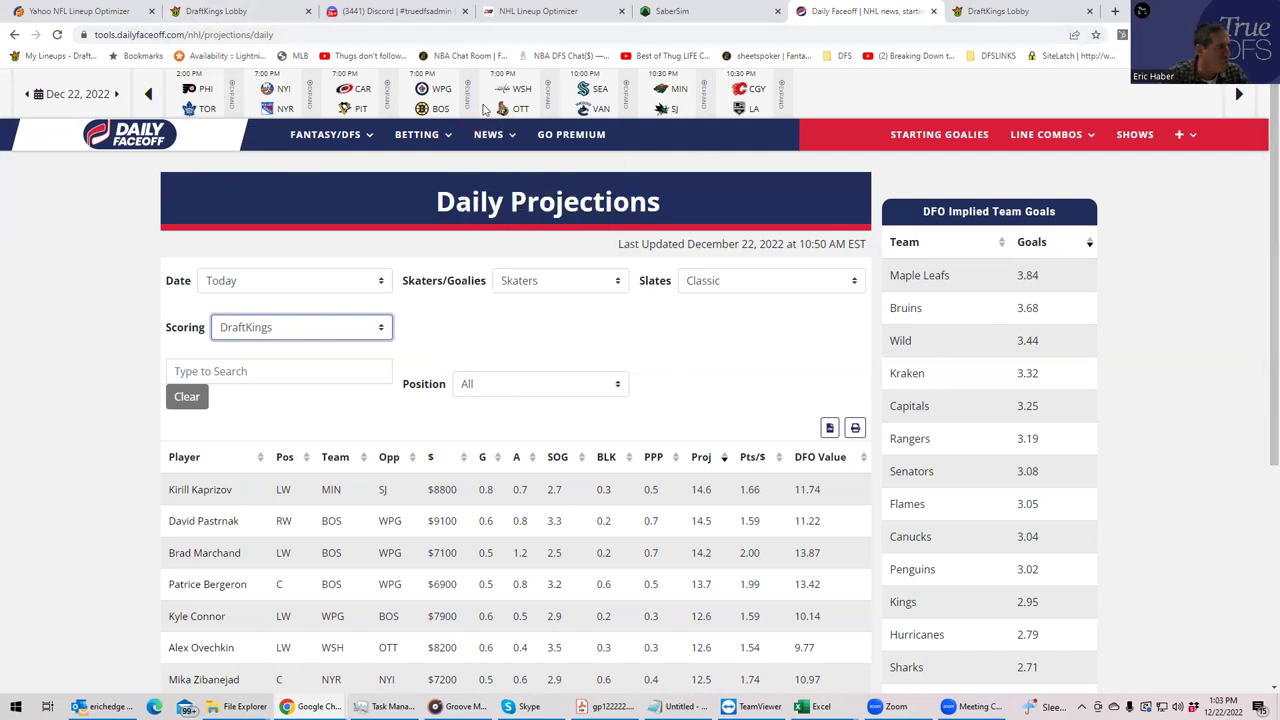
Open the lineup entry page for the NHL $41K Top Shelf contest on DraftKings, and bring up the NHLDK_Proj workbook maximized in Excel
click(961, 14)
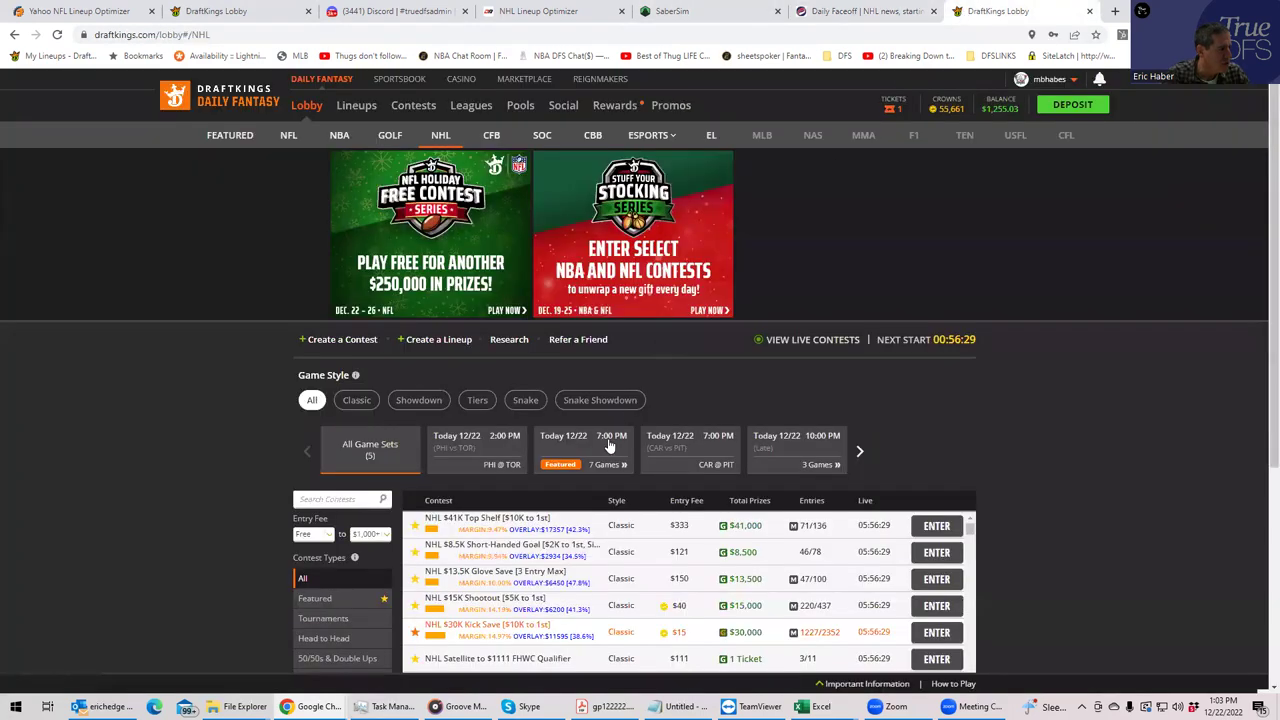
click(933, 530)
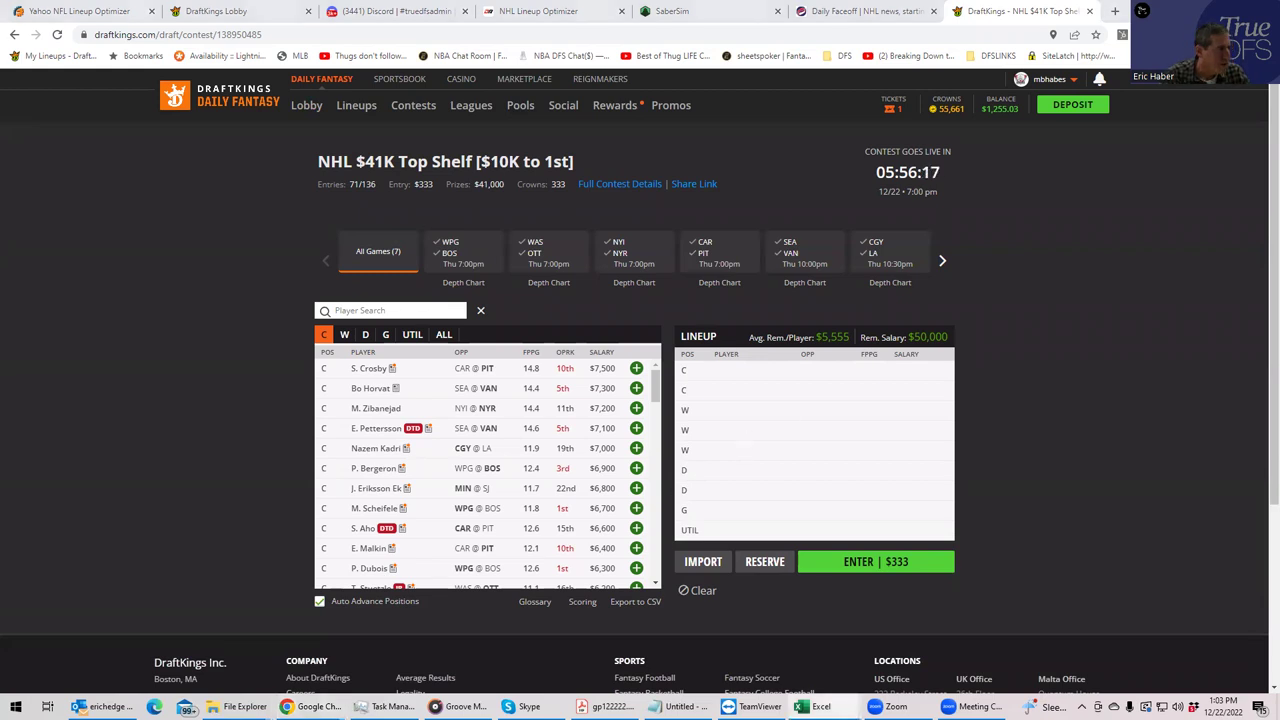
key(alt+Tab)
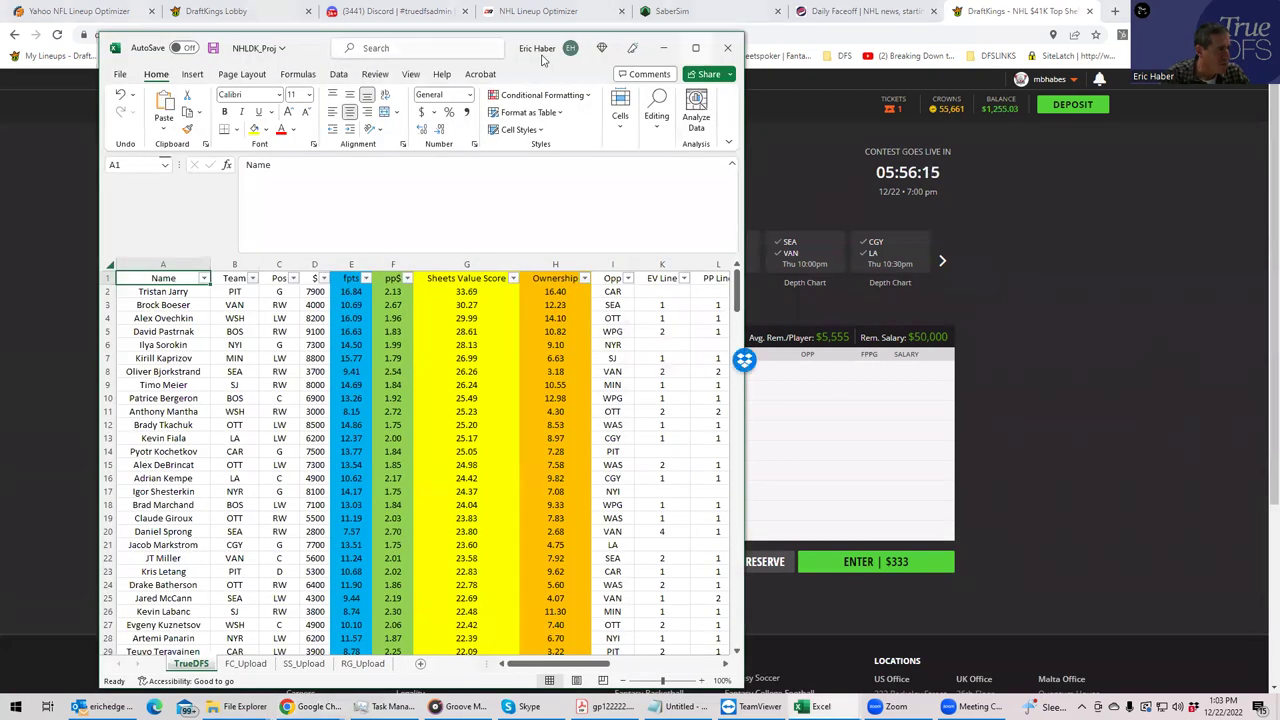
double_click(542, 56)
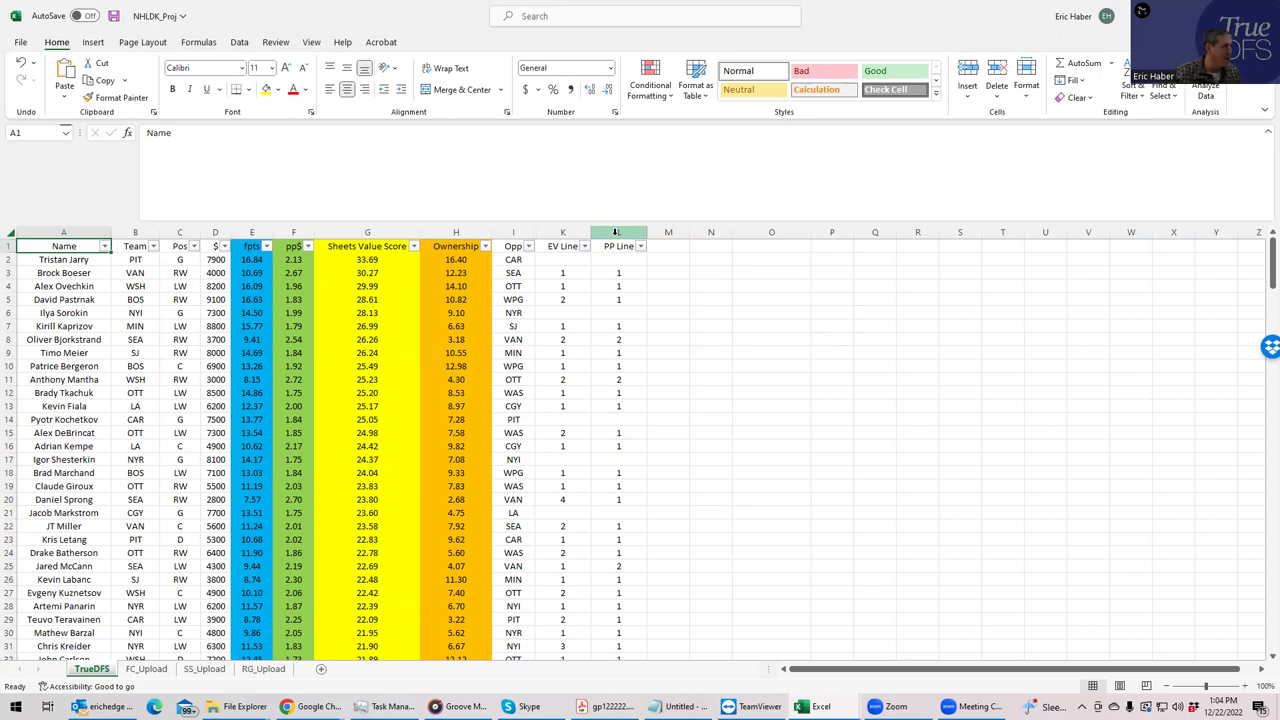
Review the Vancouver and Washington players in the projections table, including JT Miller's position and Anthony Mantha's salary
click(141, 272)
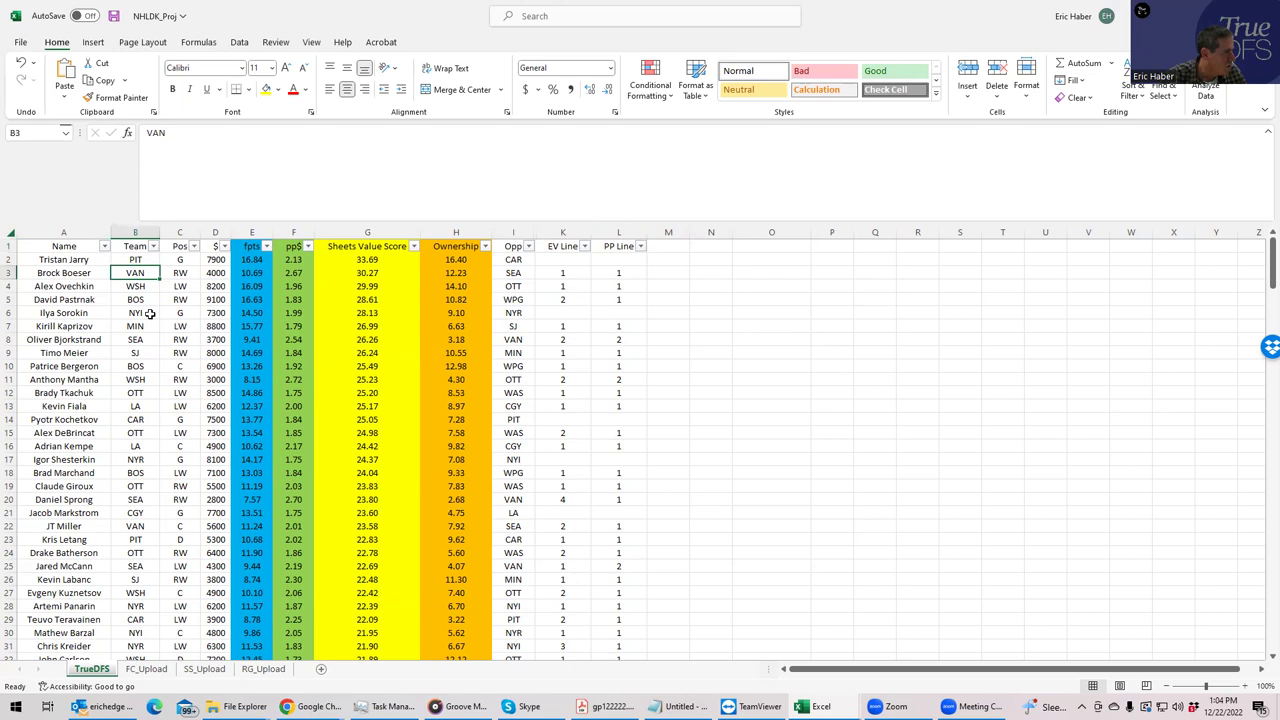
click(193, 528)
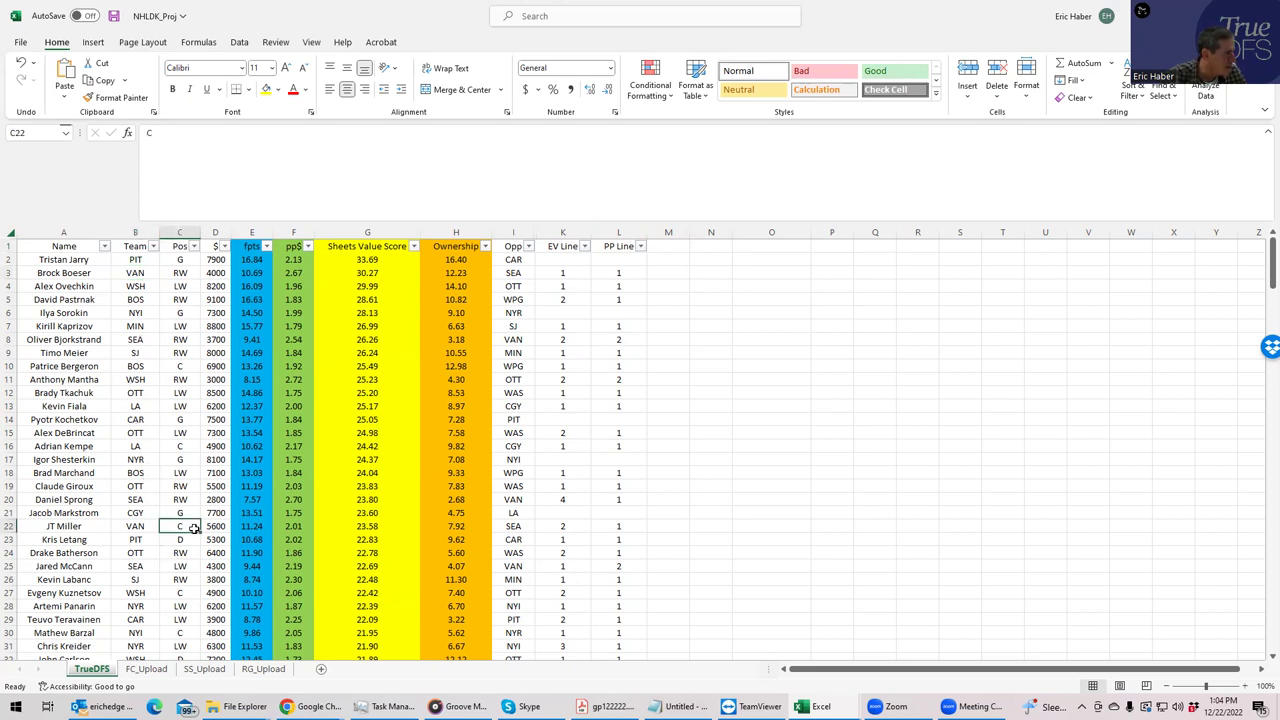
click(137, 283)
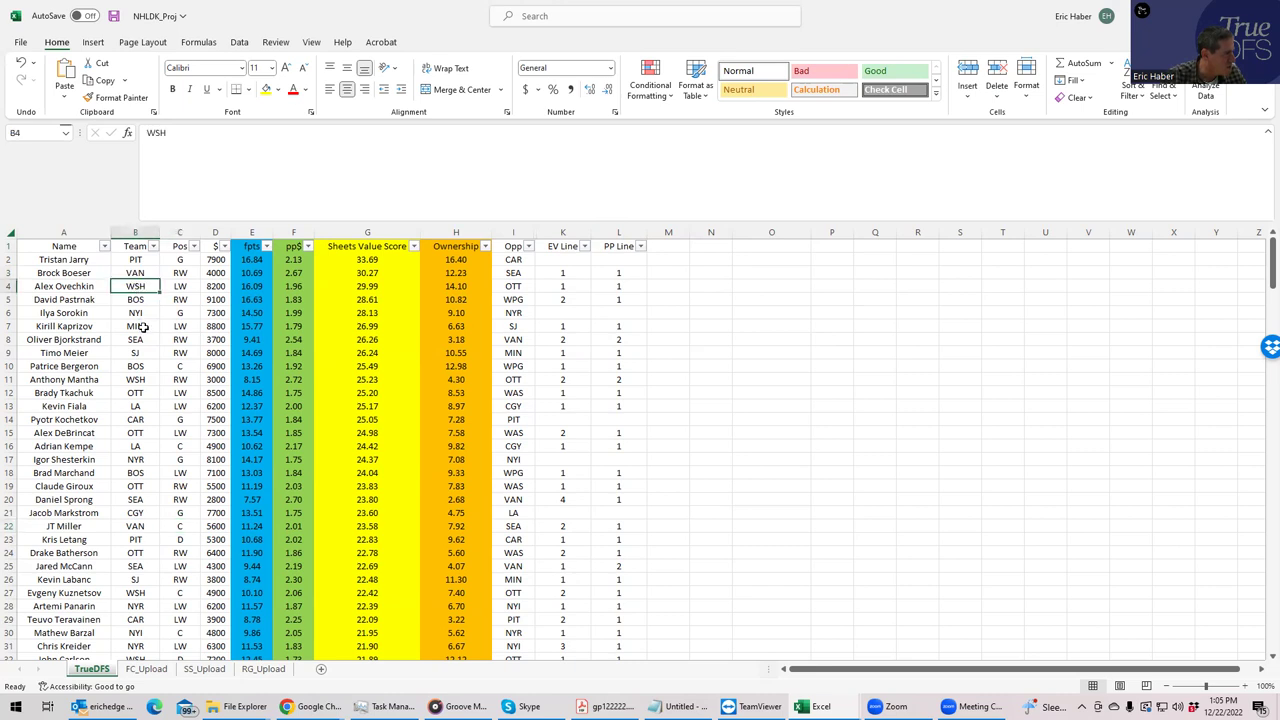
click(140, 379)
click(214, 379)
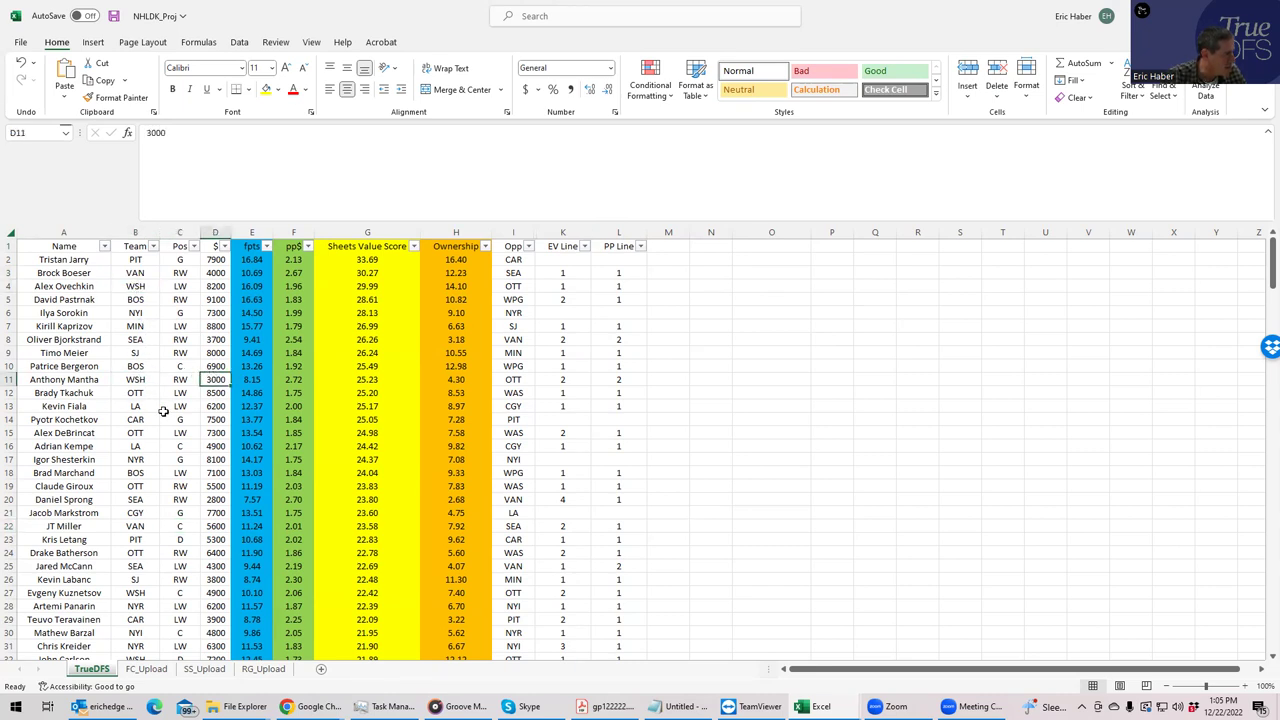
click(143, 593)
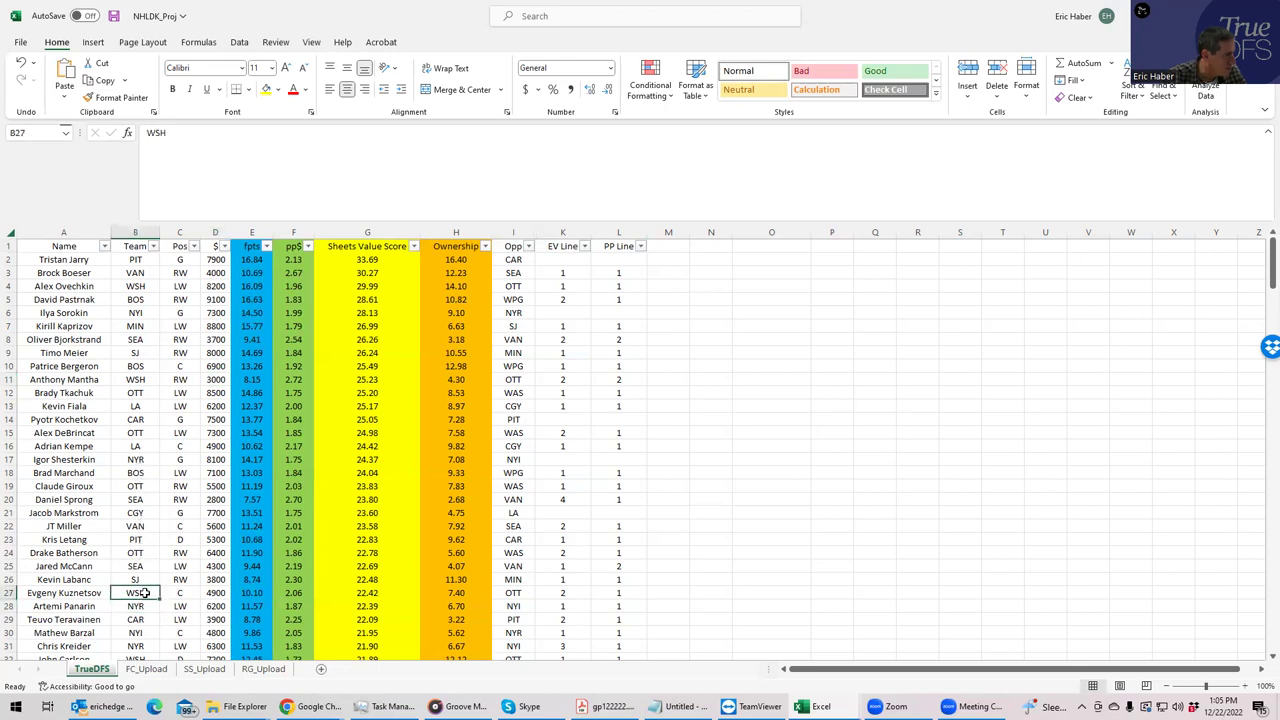
Compare the even-strength and power-play line assignments of Washington's Alex Ovechkin and Anthony Mantha
click(137, 273)
click(139, 287)
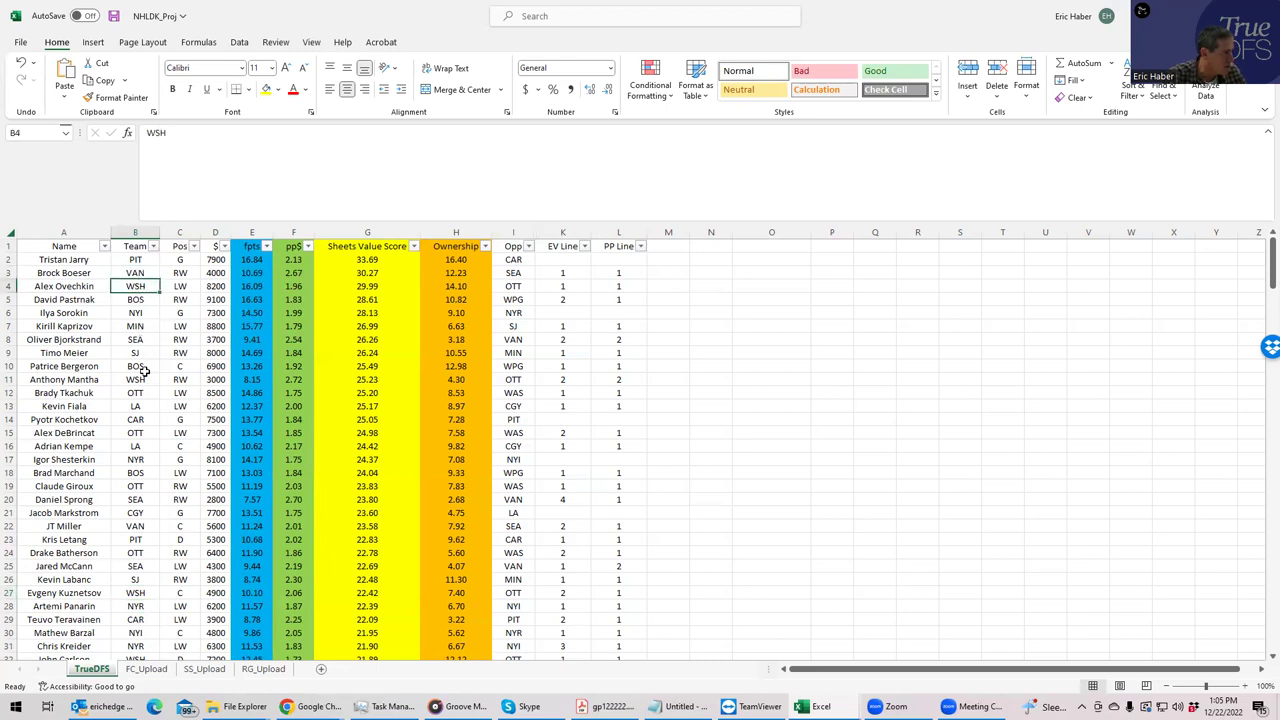
click(205, 380)
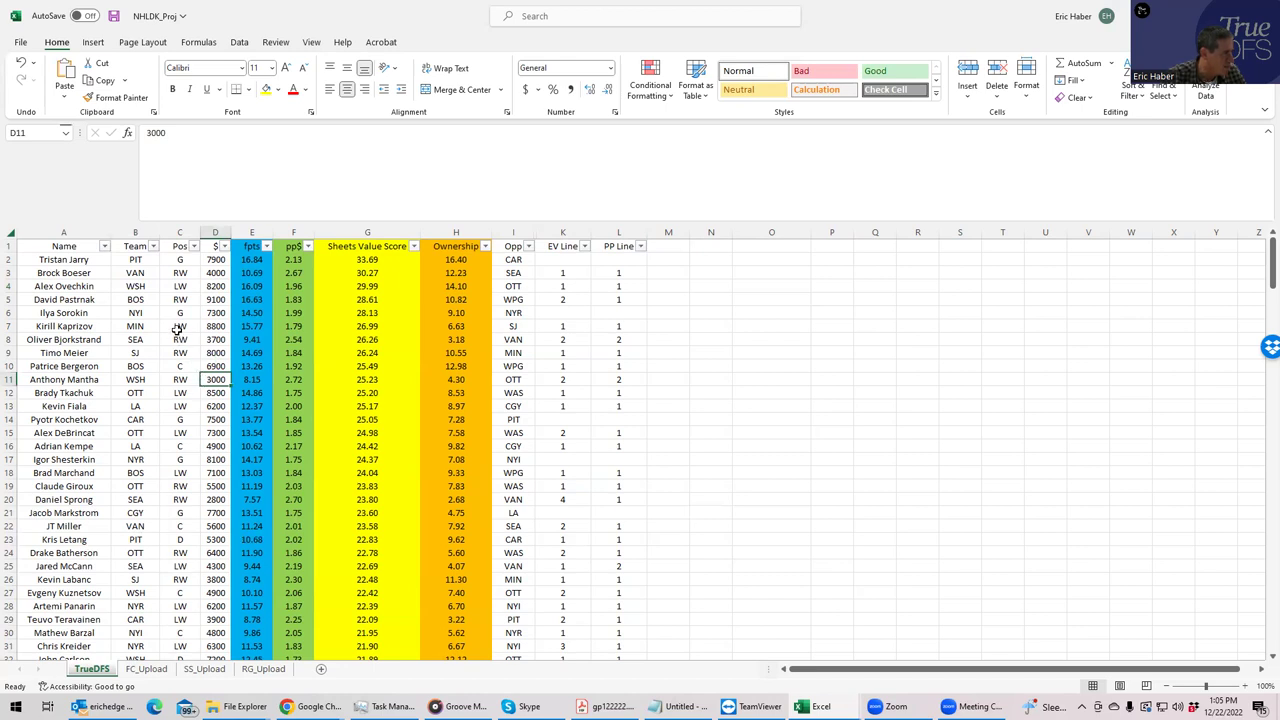
click(569, 286)
click(609, 284)
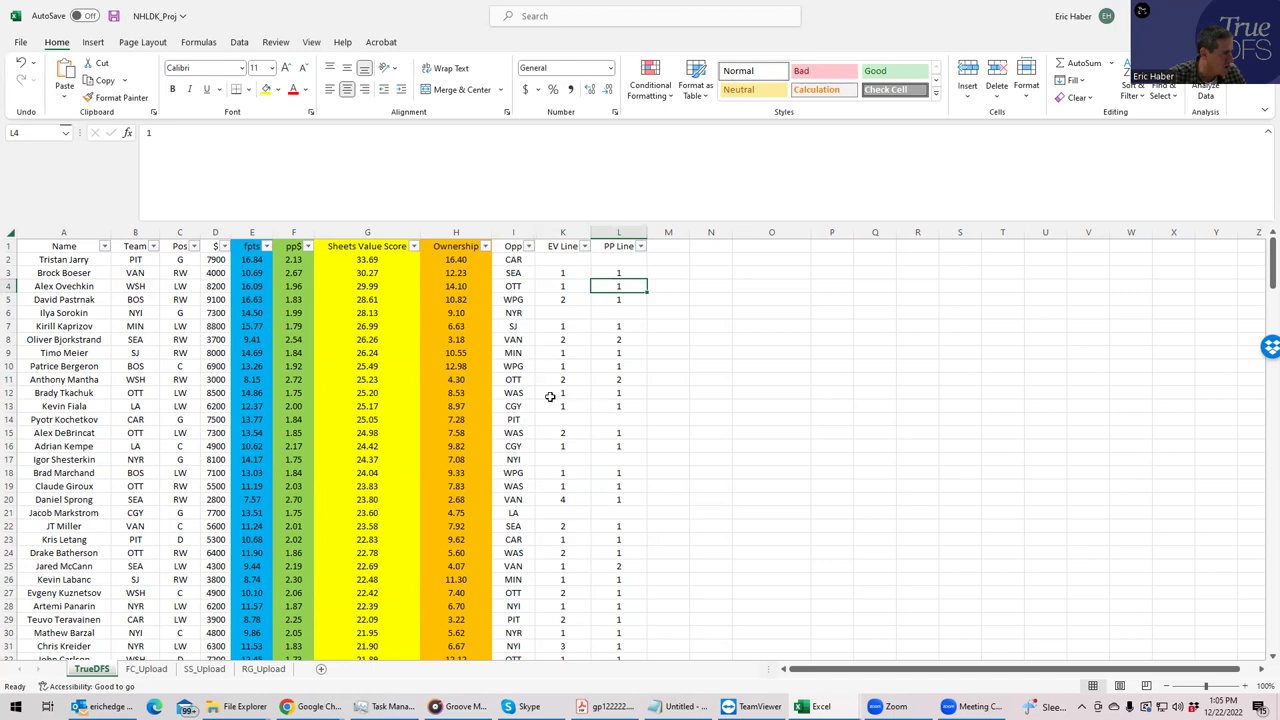
click(586, 384)
click(601, 380)
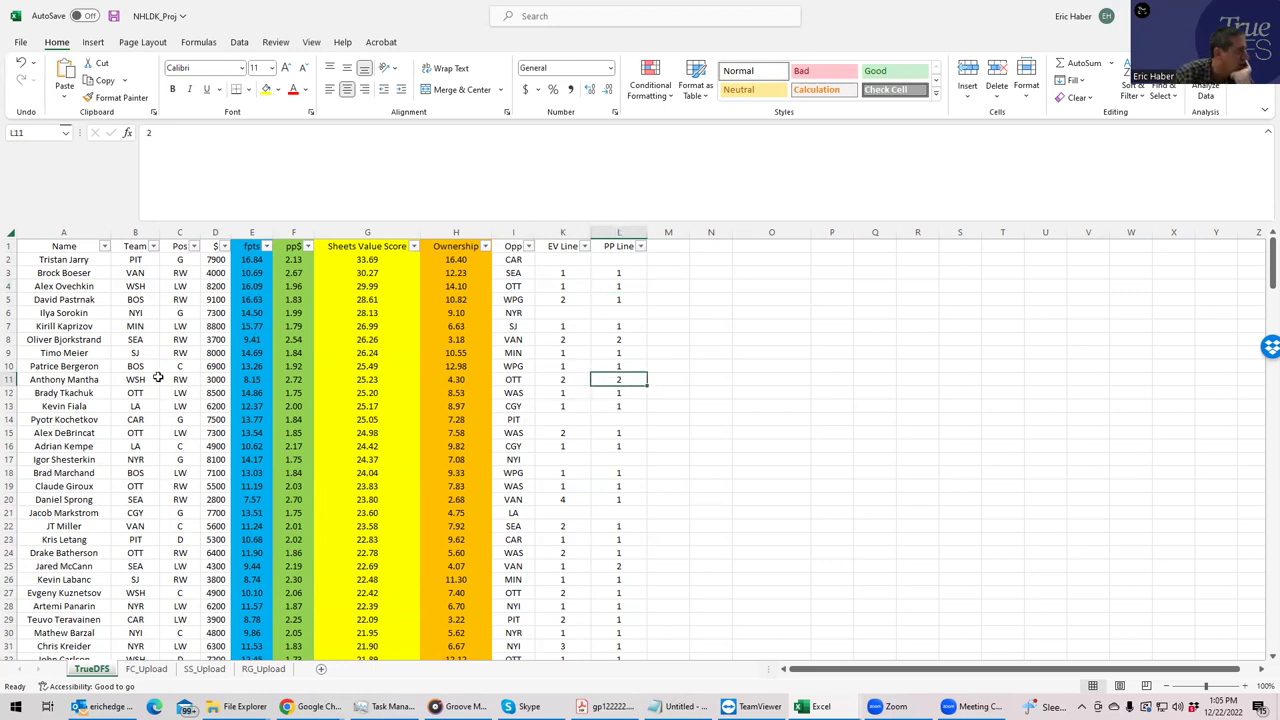
Examine the Boston stack of David Pastrnak, Patrice Bergeron and Brad Marchand, including each player's EV Line value
click(150, 300)
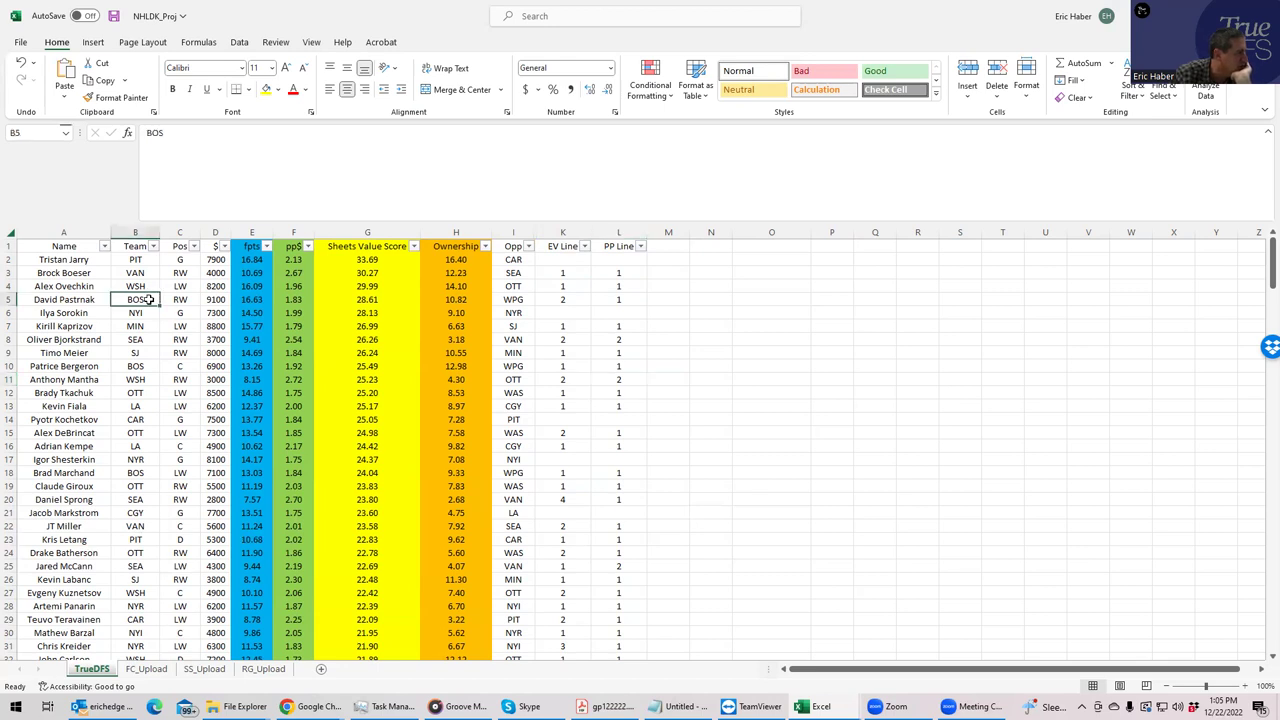
click(140, 366)
click(143, 472)
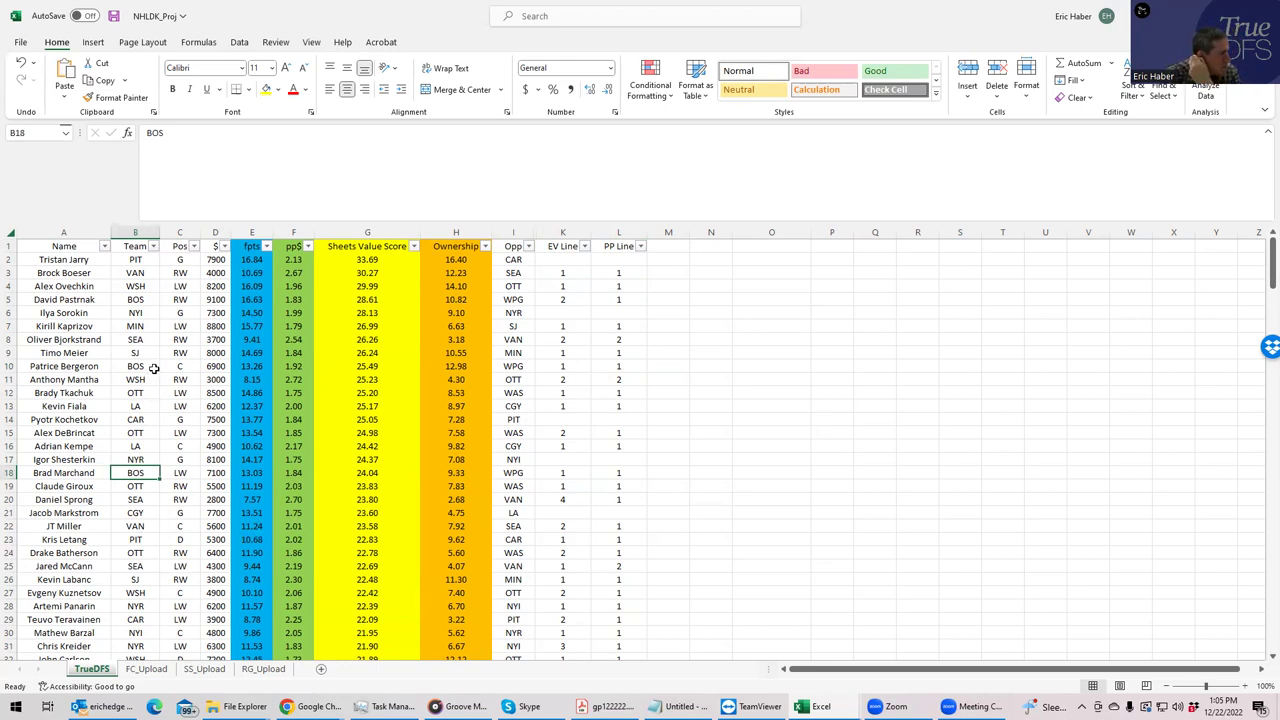
click(132, 299)
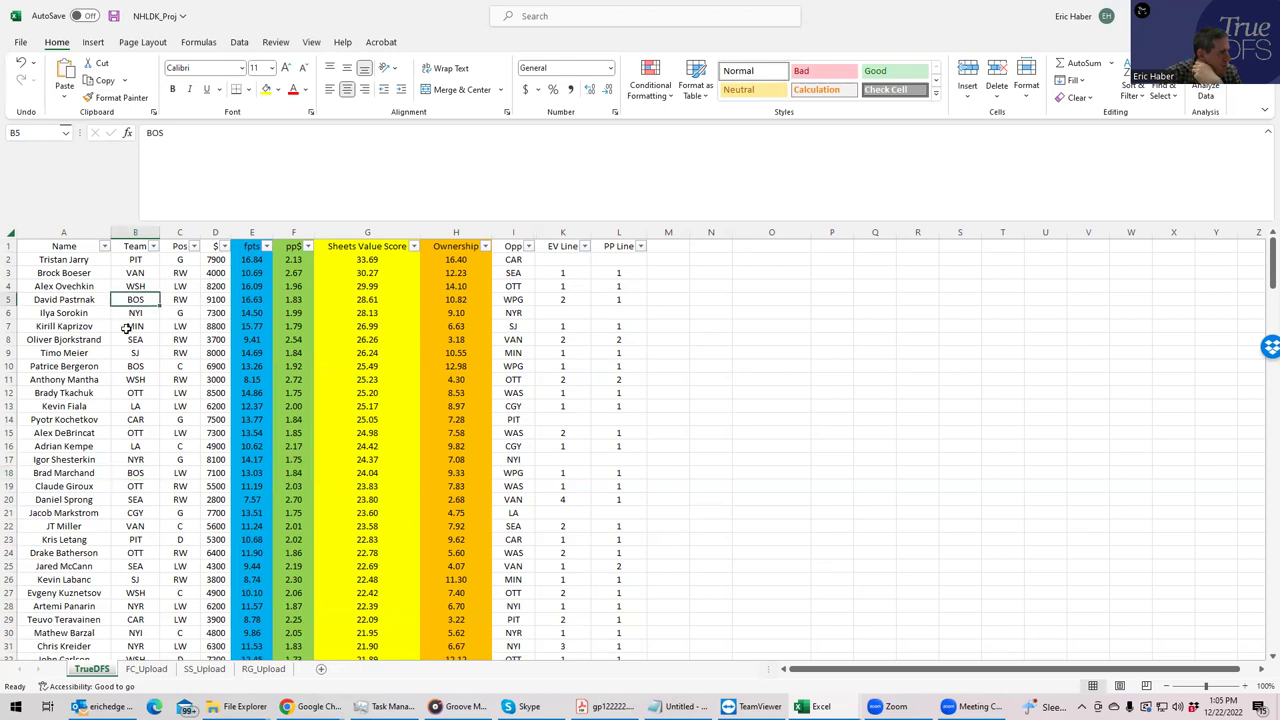
click(131, 368)
click(136, 473)
click(560, 472)
click(551, 366)
click(568, 299)
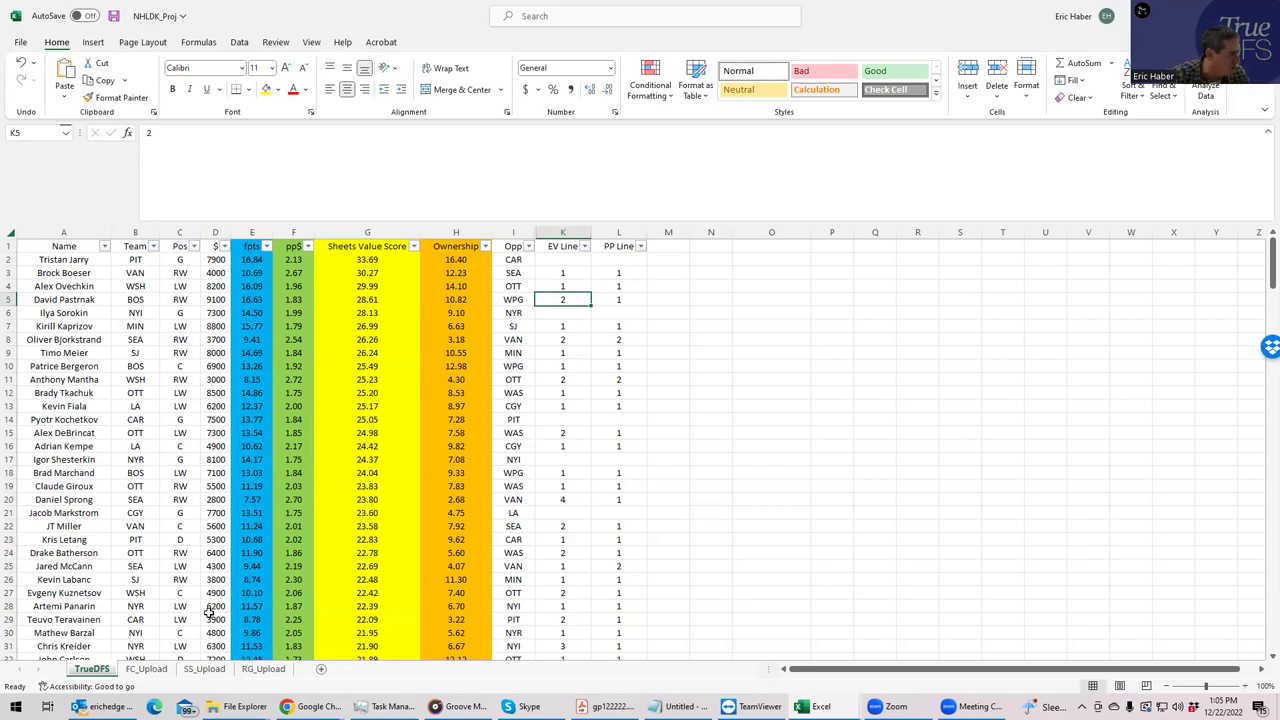
Look over the Washington, Ottawa and Los Angeles forwards as further stack options, including Adrian Kempe's position
click(140, 379)
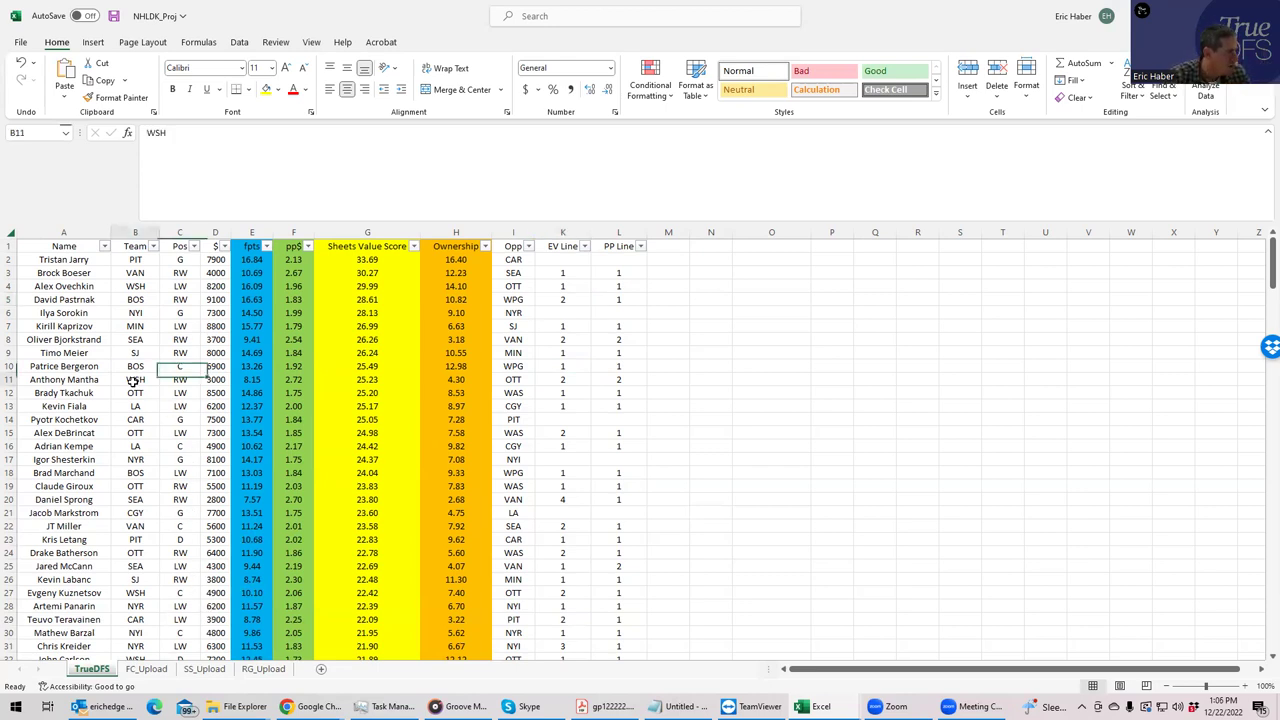
click(146, 393)
click(139, 405)
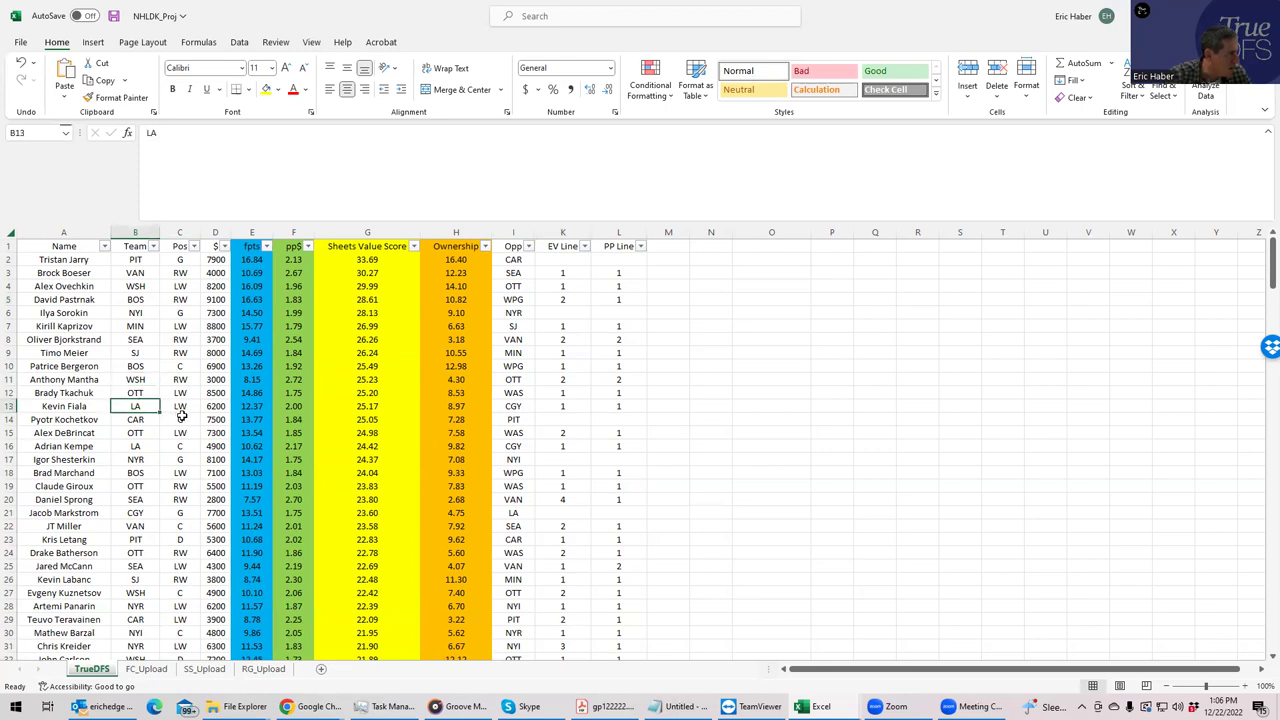
click(140, 446)
click(186, 443)
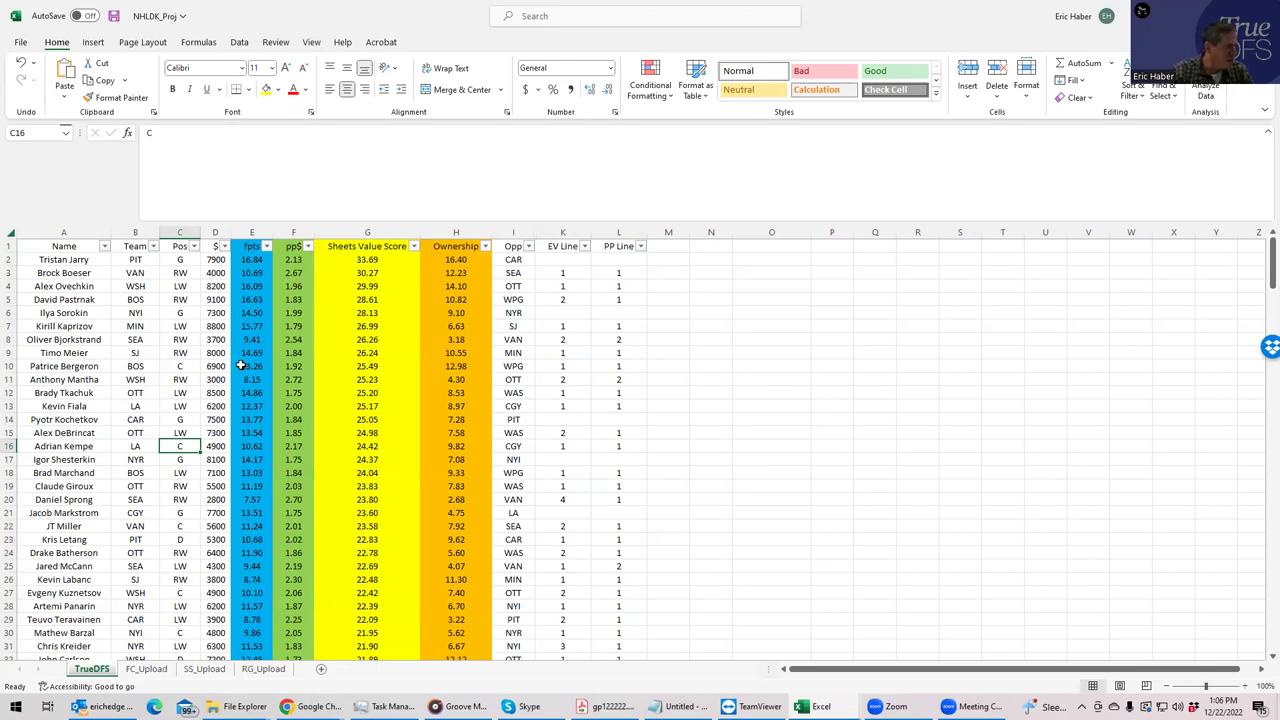
Compare the salaries of goalies Pyotr Kochetkov, Ilya Sorokin and Tristan Jarry in the projections table
click(210, 418)
click(219, 312)
click(210, 259)
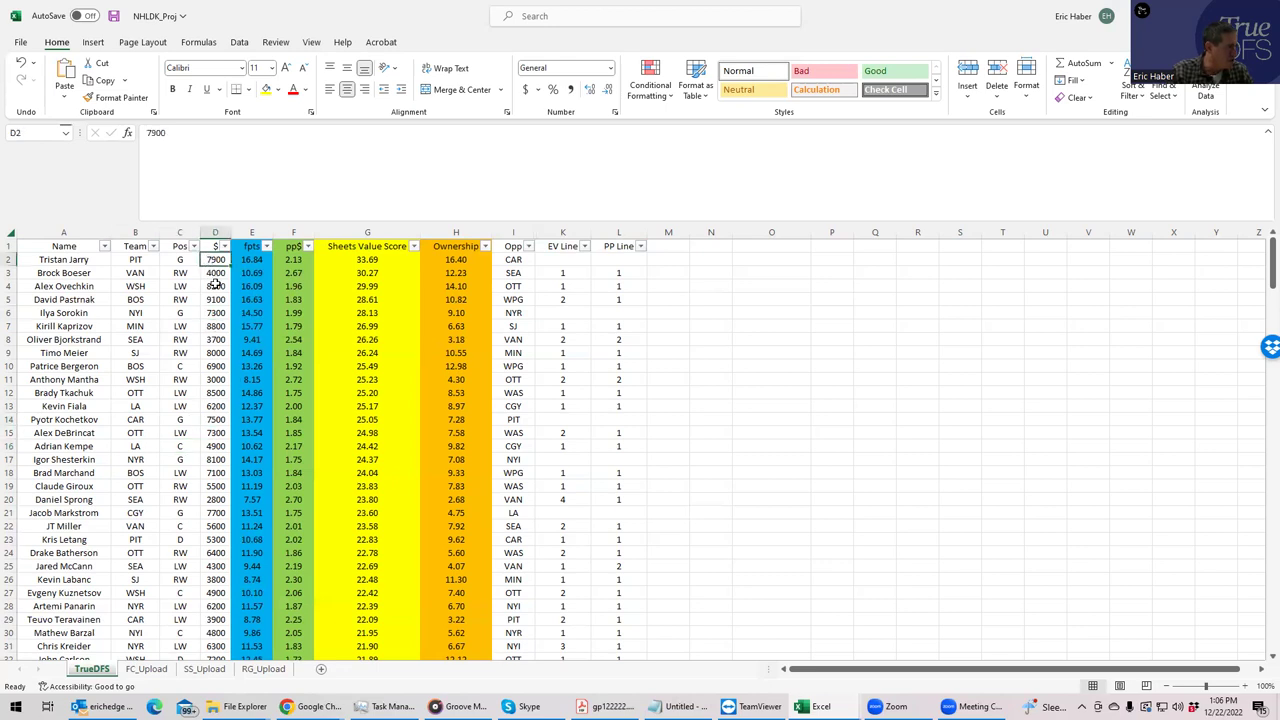
click(218, 313)
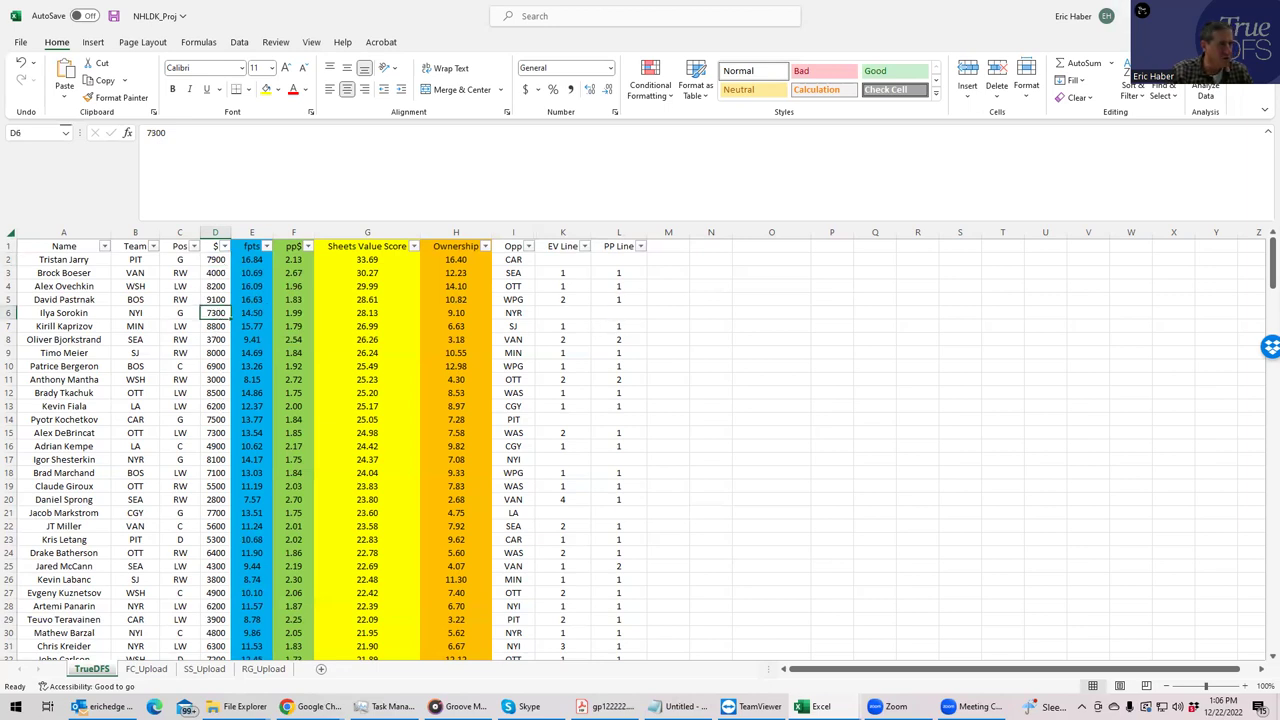
Return to the DraftKings contest page, filter the goalies to NYI and add I. Sorokin to the lineup
key(alt+Tab)
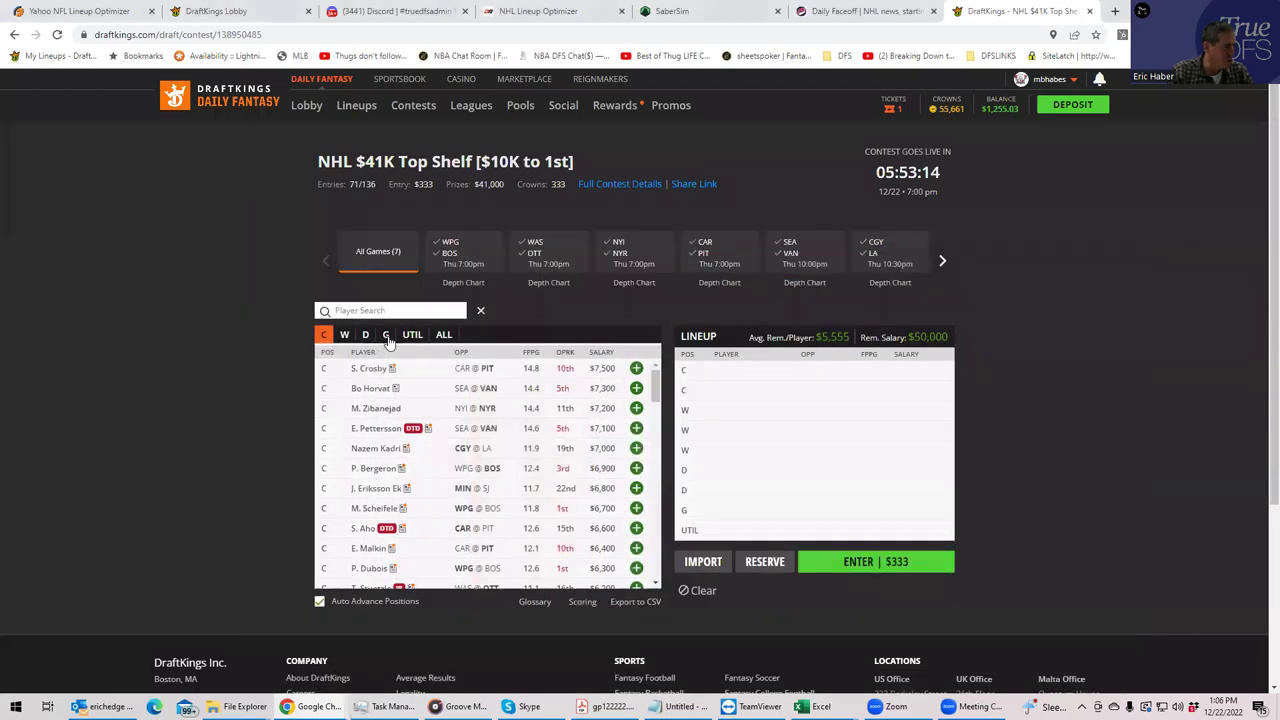
click(387, 337)
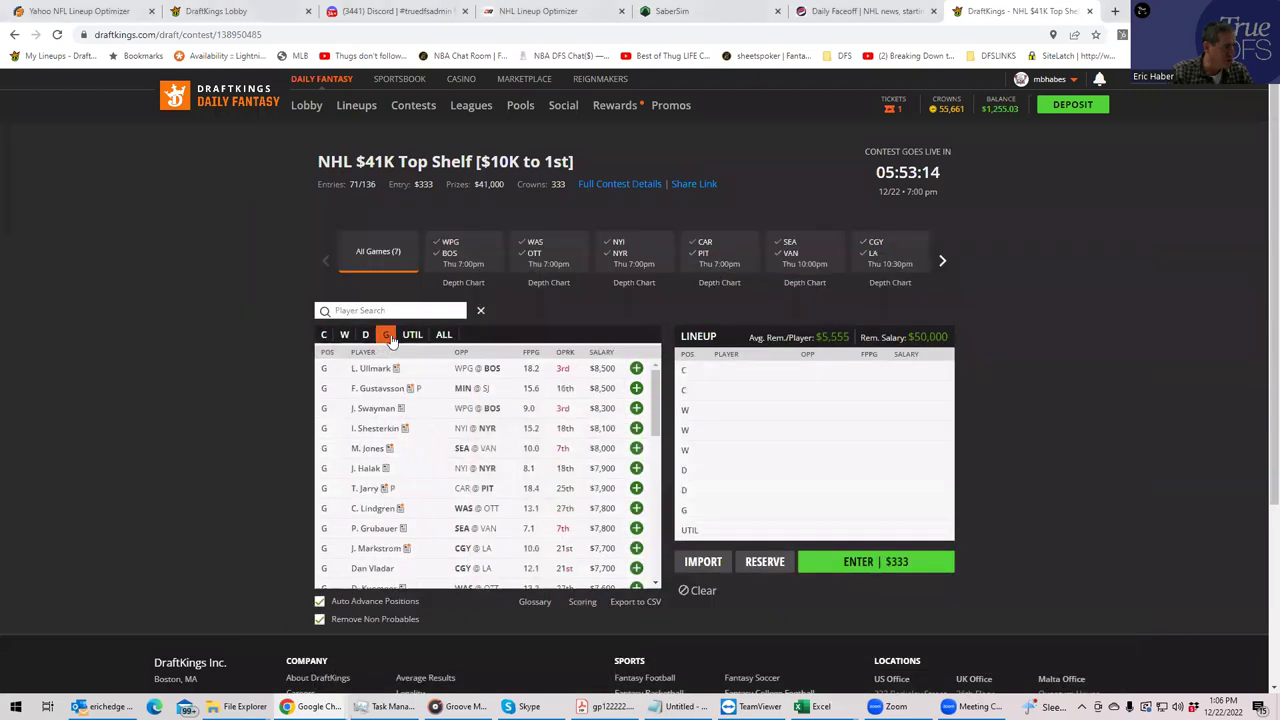
click(618, 252)
click(647, 372)
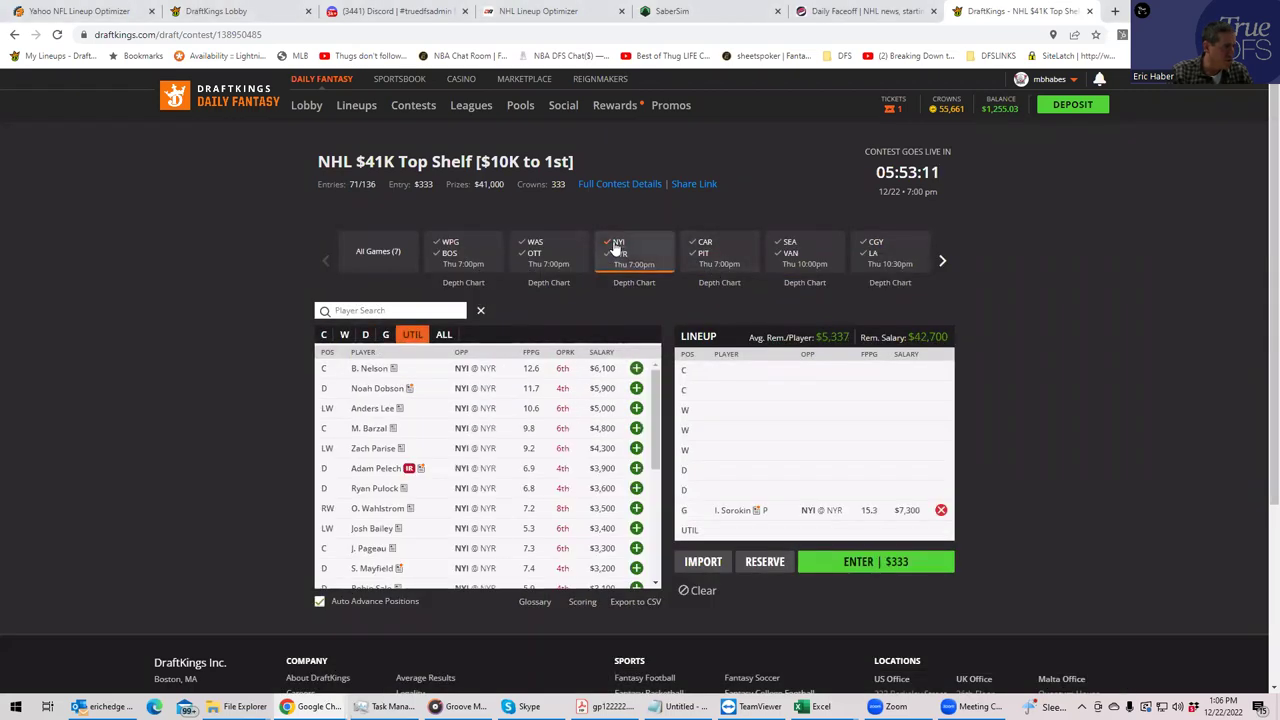
Filter the player pool to Boston and add P. Bergeron to the lineup as a center
click(616, 252)
click(443, 262)
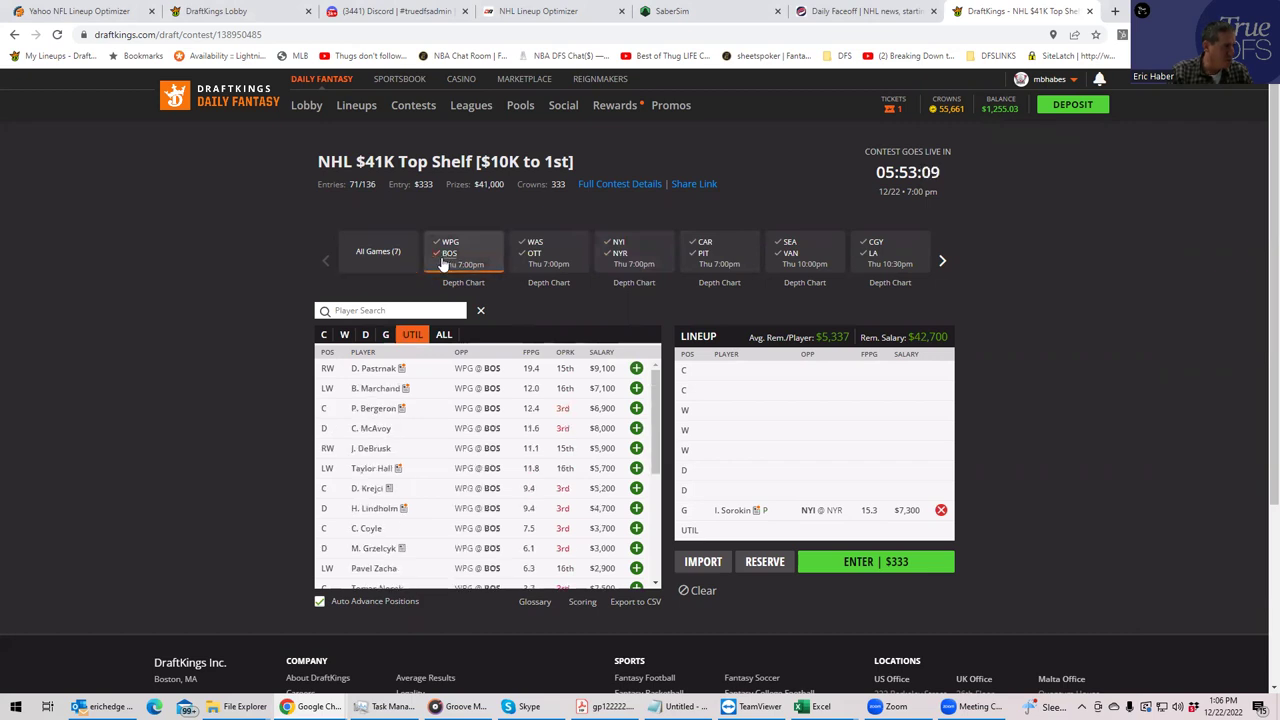
click(637, 369)
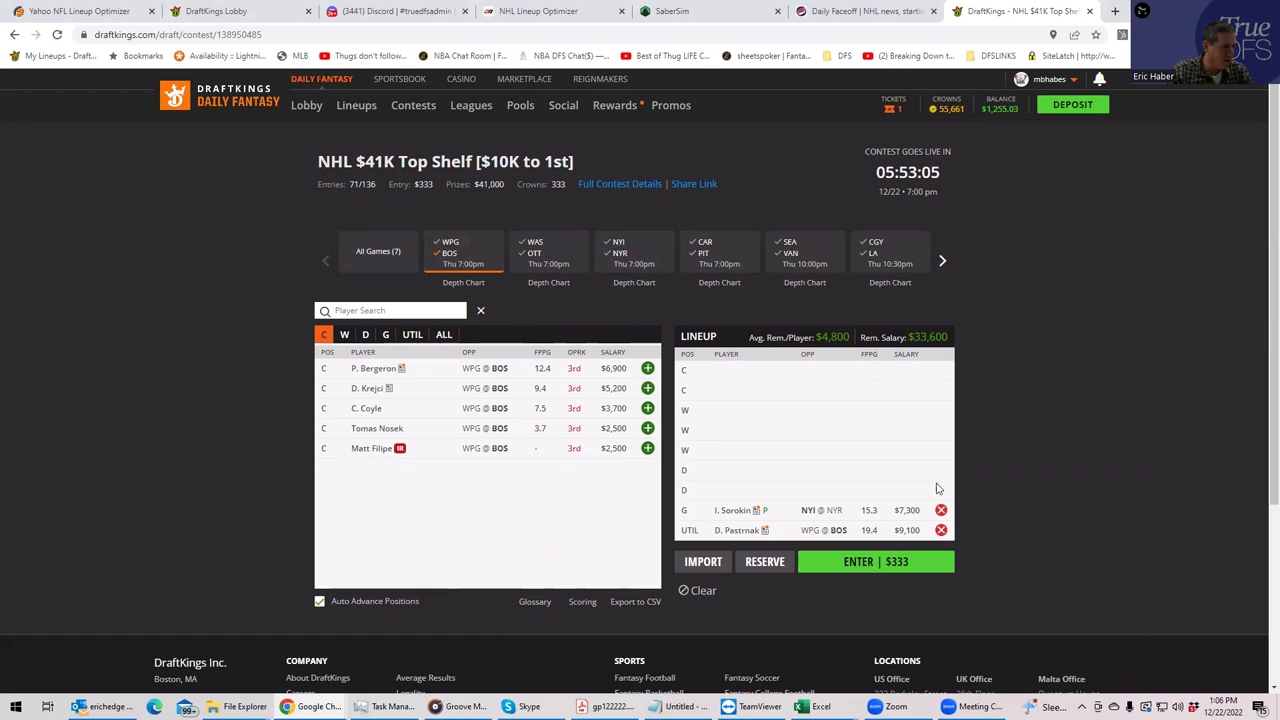
click(941, 530)
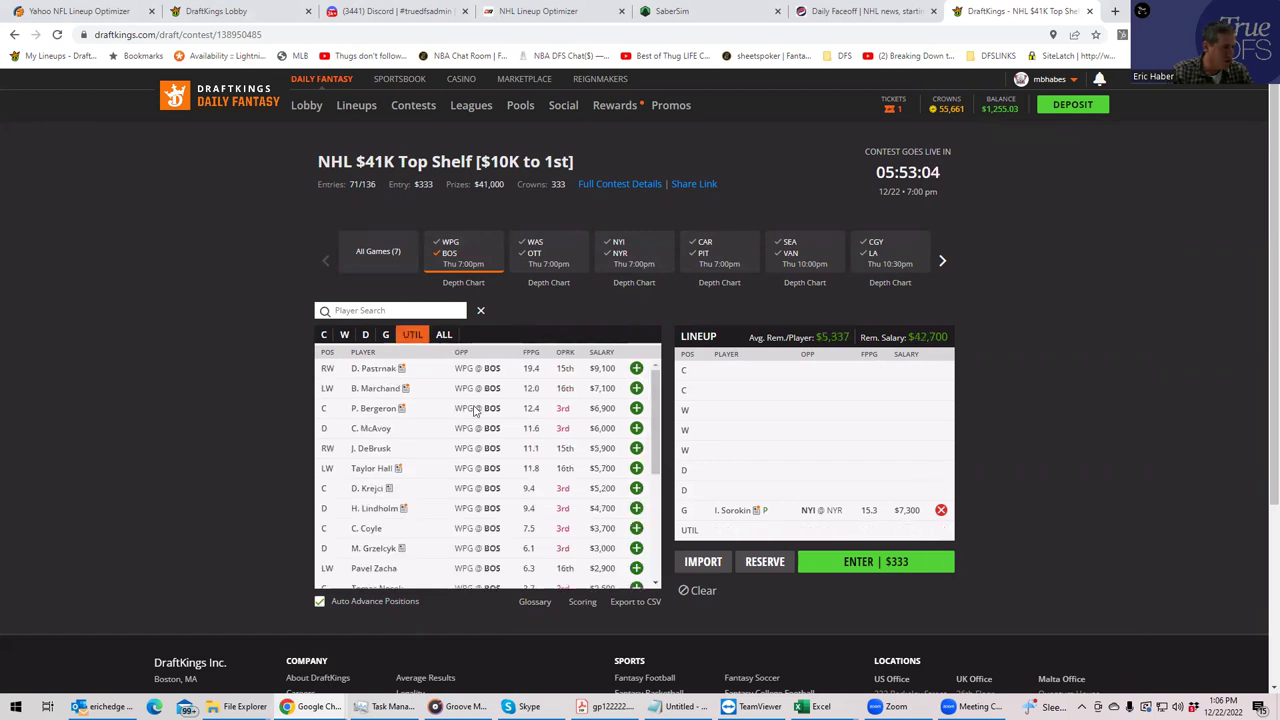
click(323, 334)
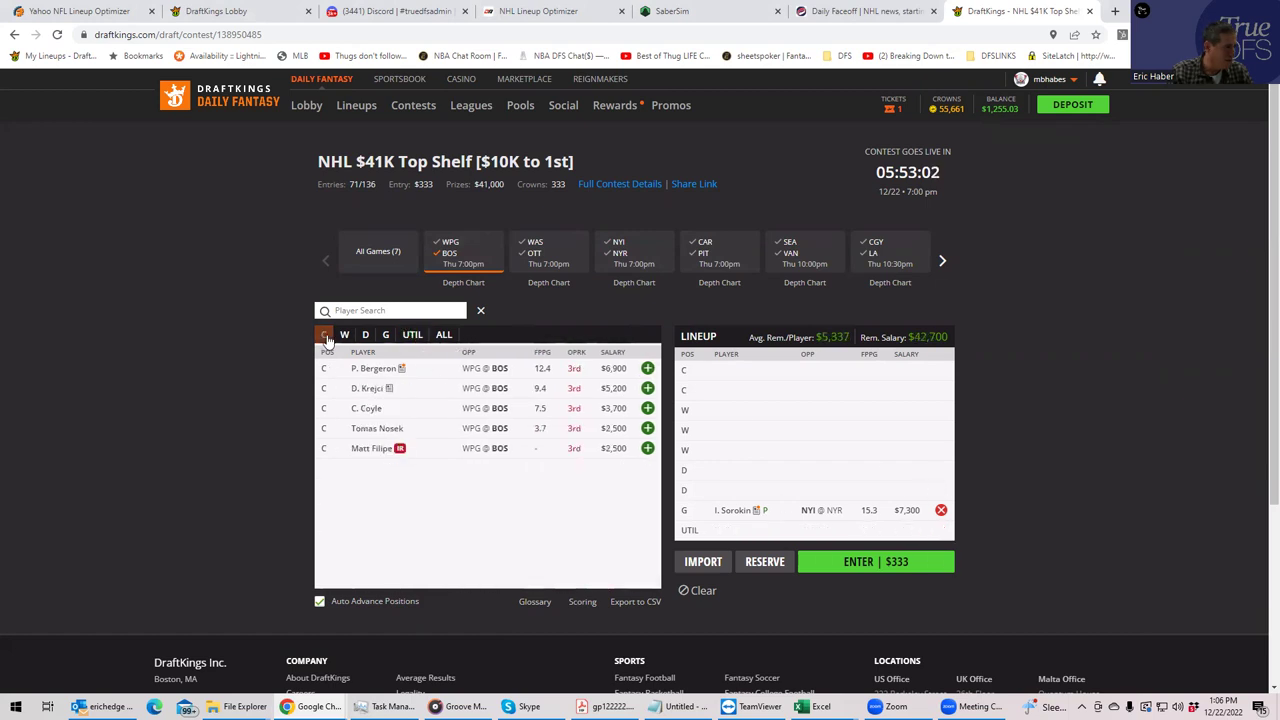
click(647, 369)
Add Boston wingers D. Pastrnak and B. Marchand to the lineup
click(344, 334)
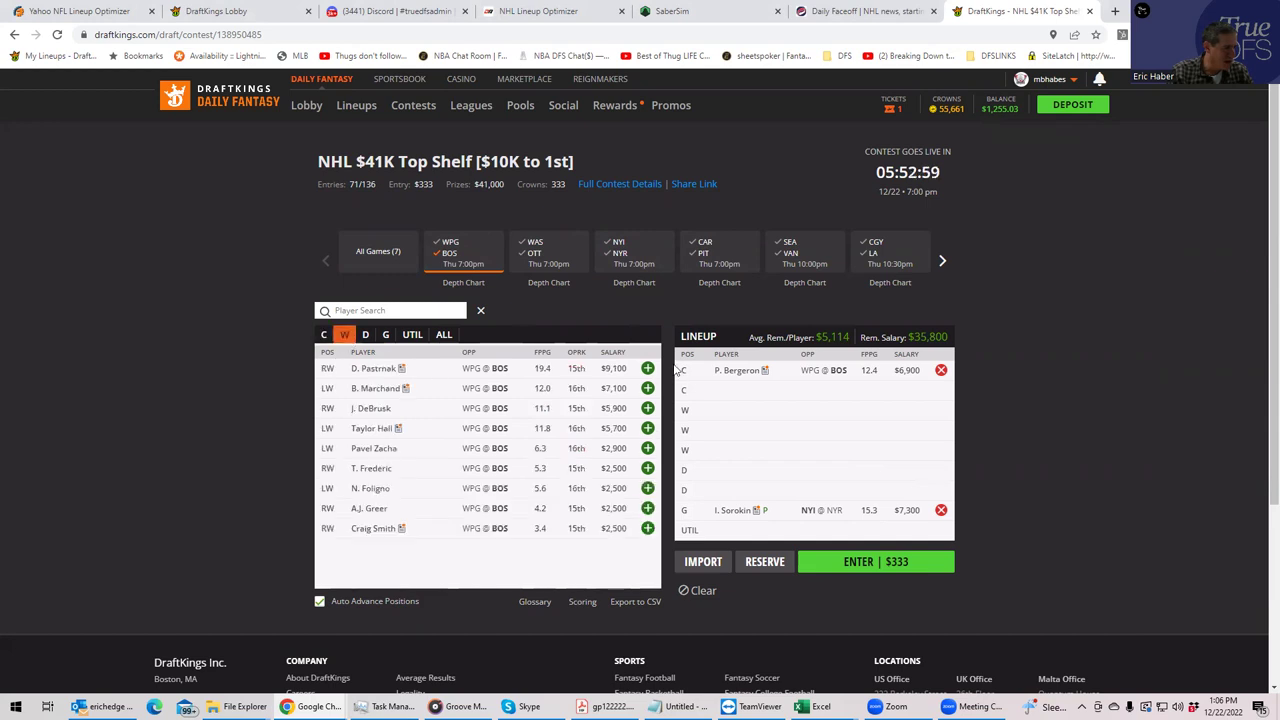
click(647, 368)
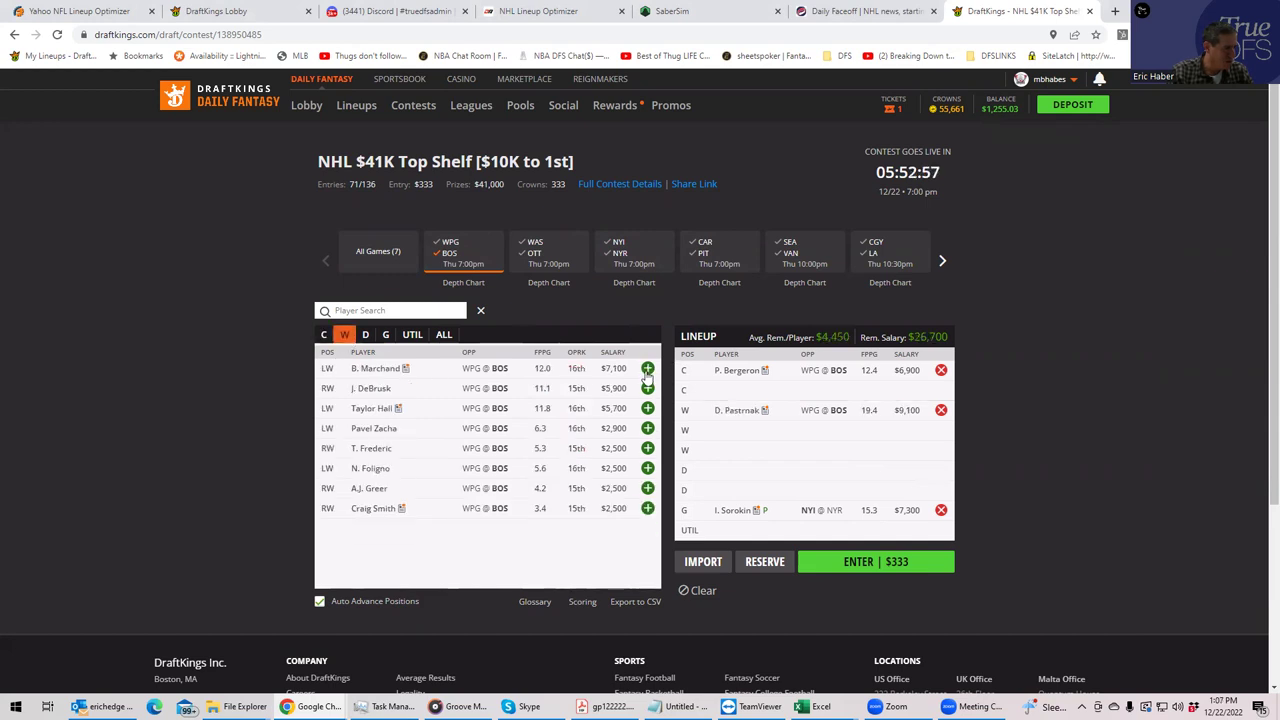
click(647, 369)
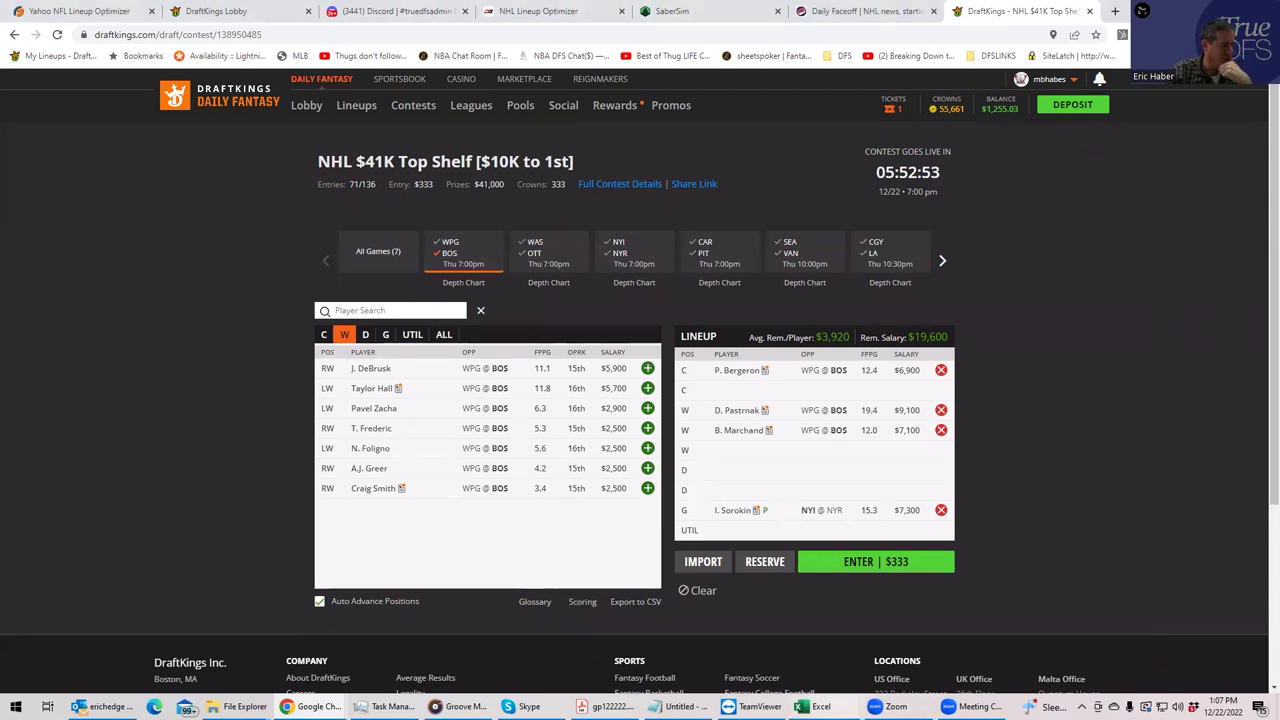
Switch back to the NHLDK_Proj workbook in Excel and check Patrice Bergeron's team entry
mouse_move(815, 706)
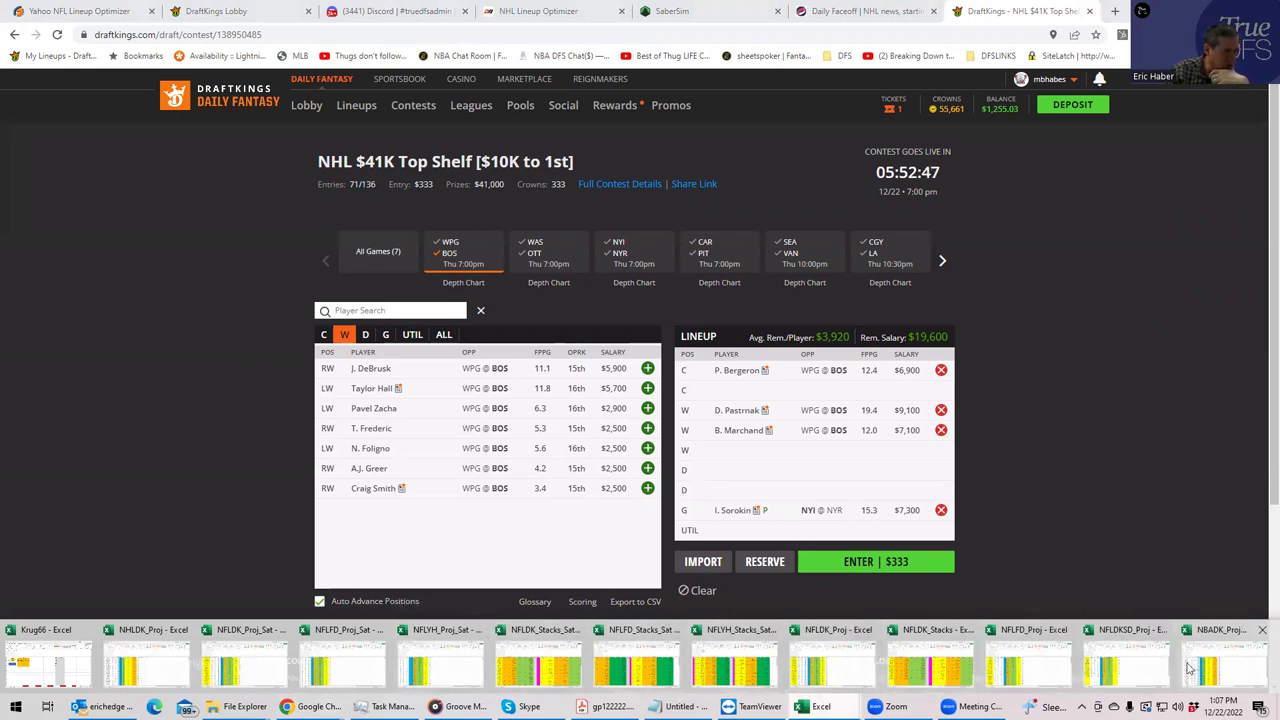
click(140, 674)
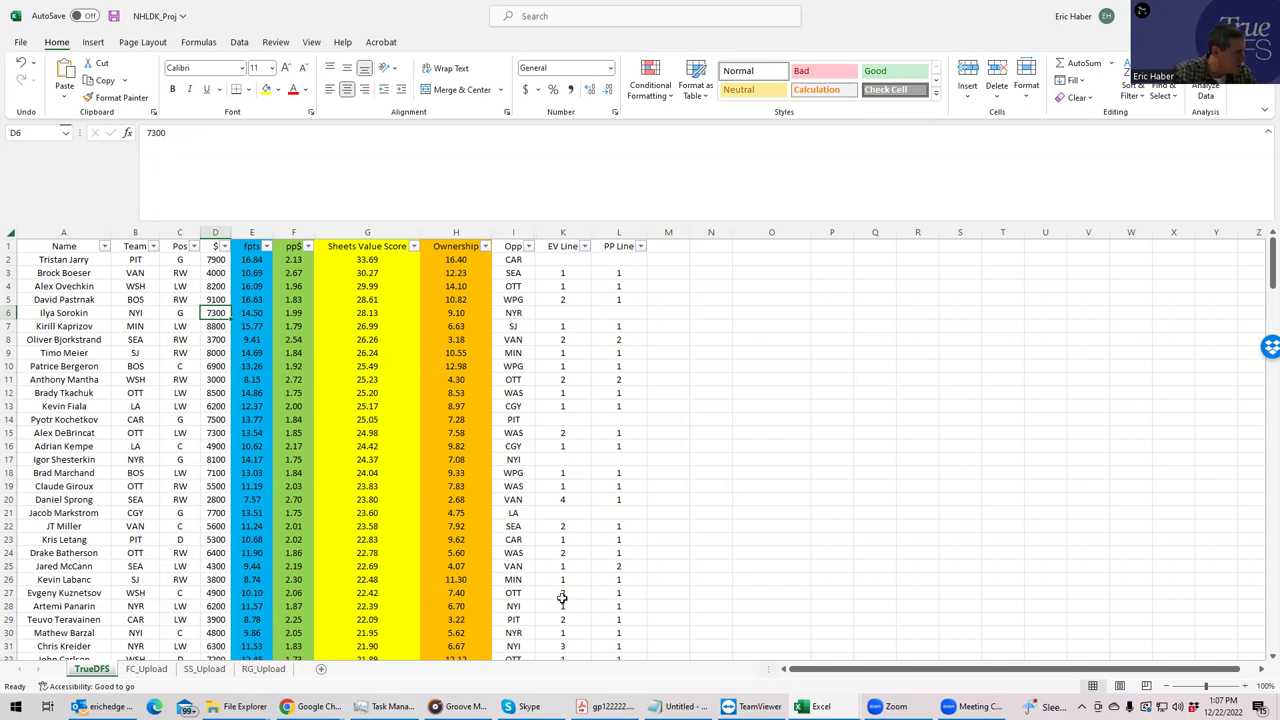
click(148, 366)
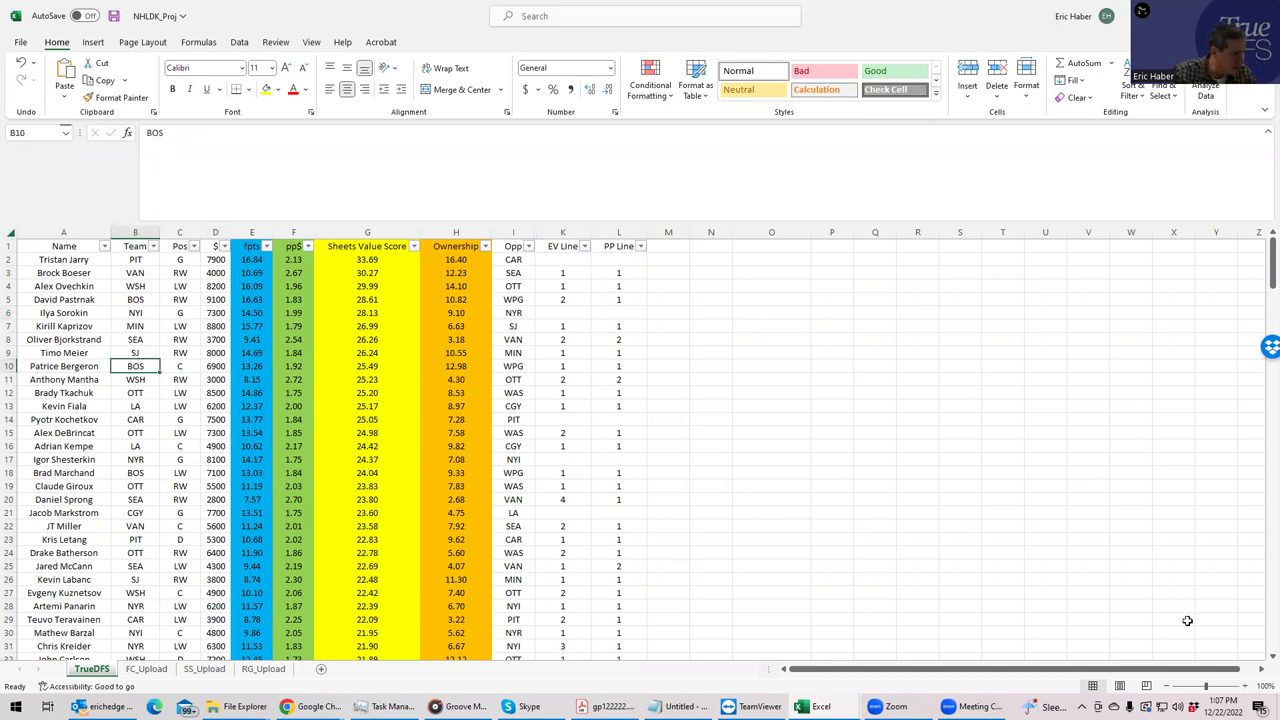
Check Jake DeBrusk's EV line and position in the workbook, return to the DraftKings contest page and add him to the lineup as a winger
scroll(1262, 657, down, 3)
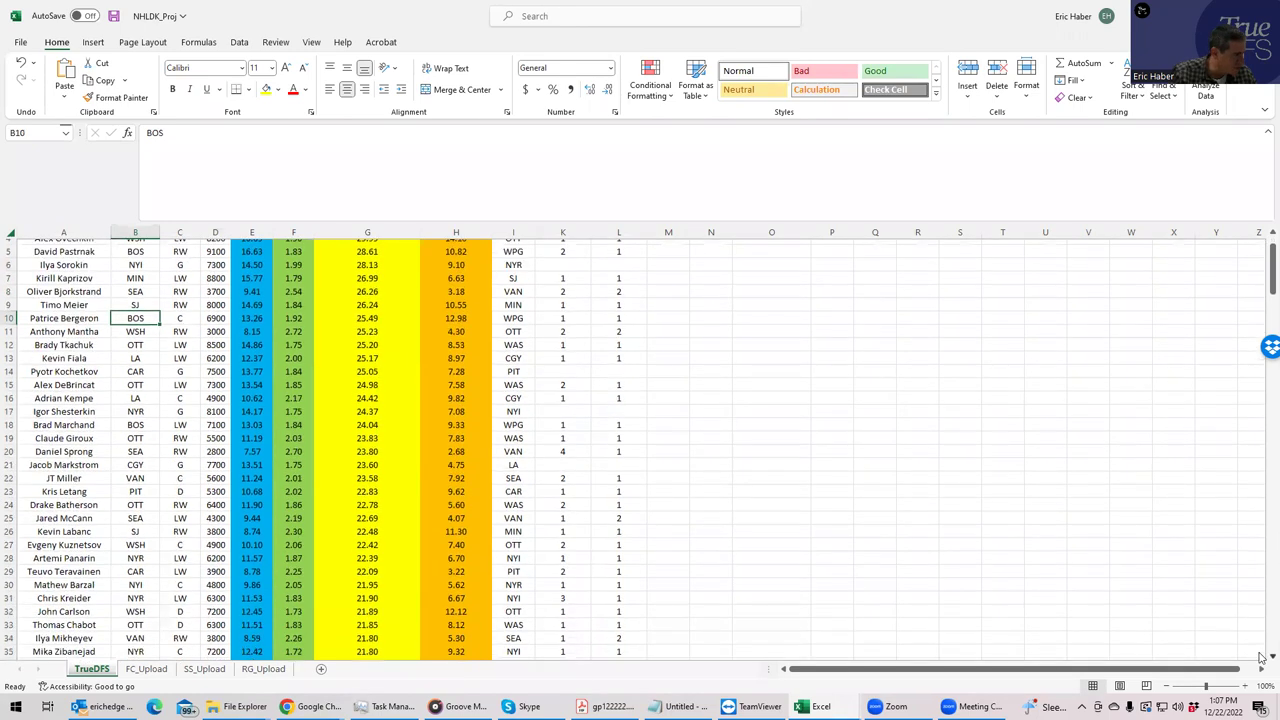
scroll(1262, 657, down, 1)
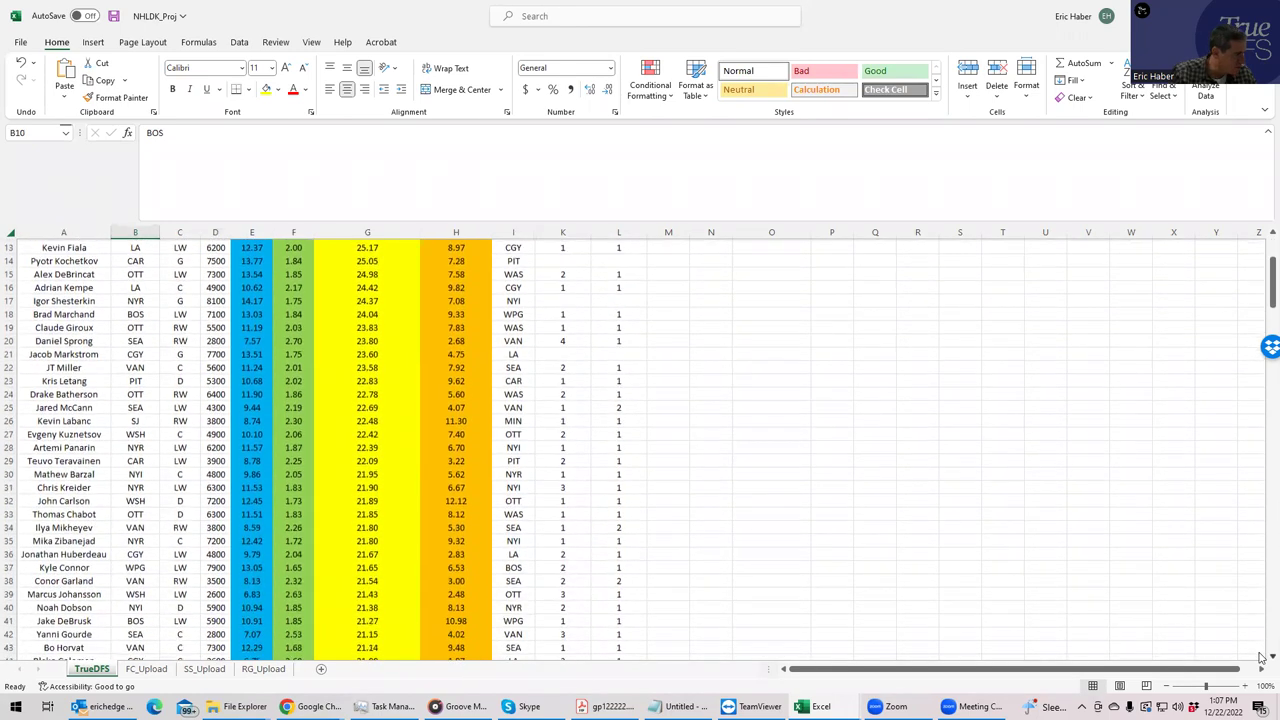
click(567, 619)
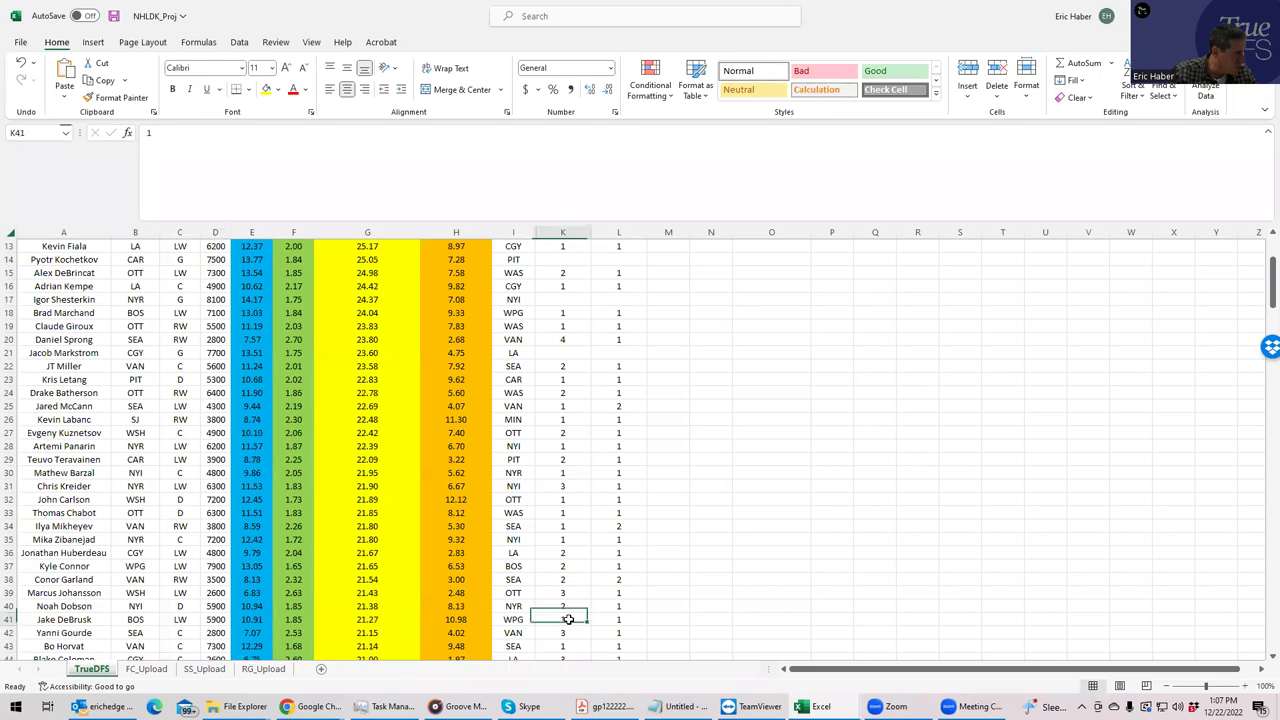
click(180, 619)
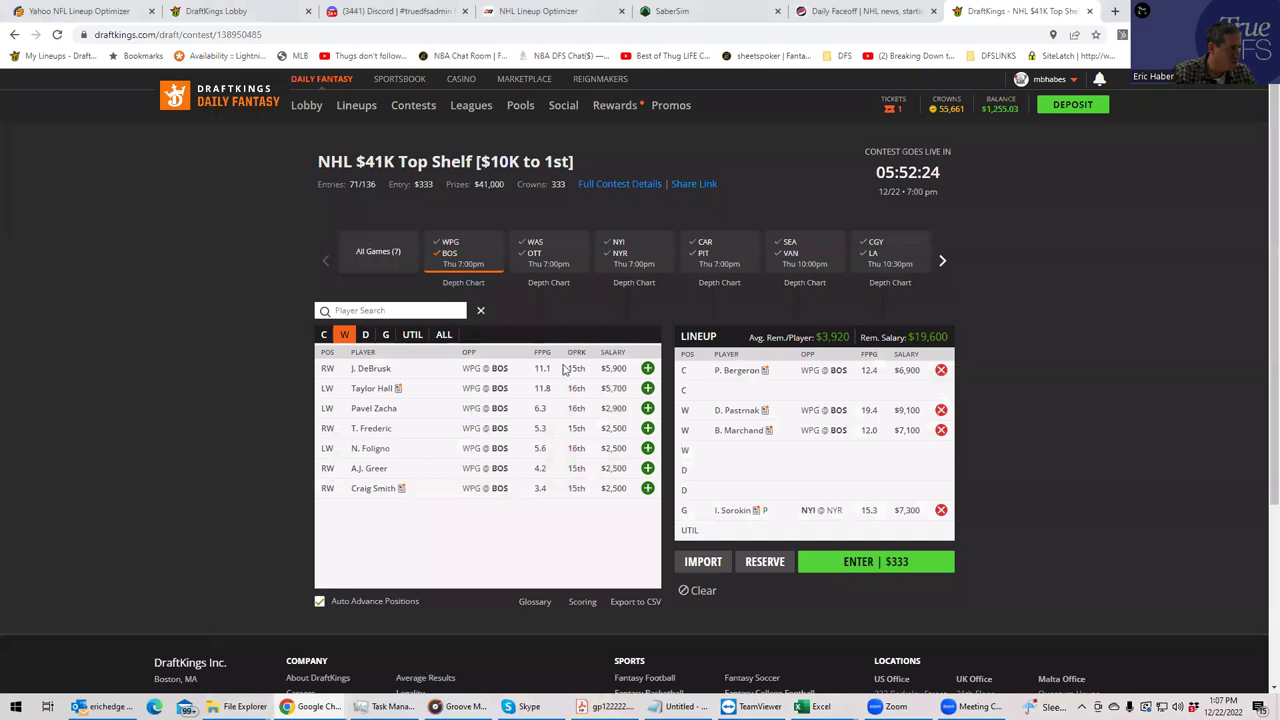
click(648, 368)
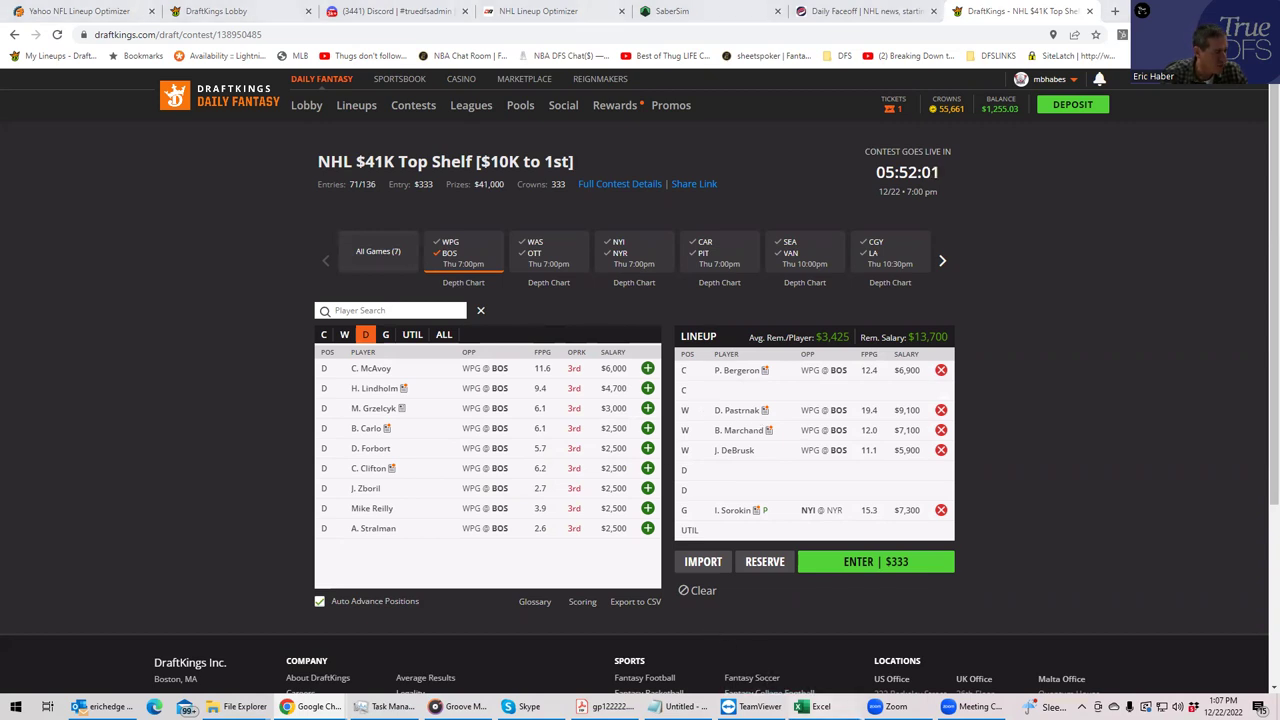
Switch back to the NHLDK_Proj workbook in Excel and examine the salaries of Bjorkstrand, Mantha and Kuznetsov and Kuznetsov's EV line
mouse_move(814, 706)
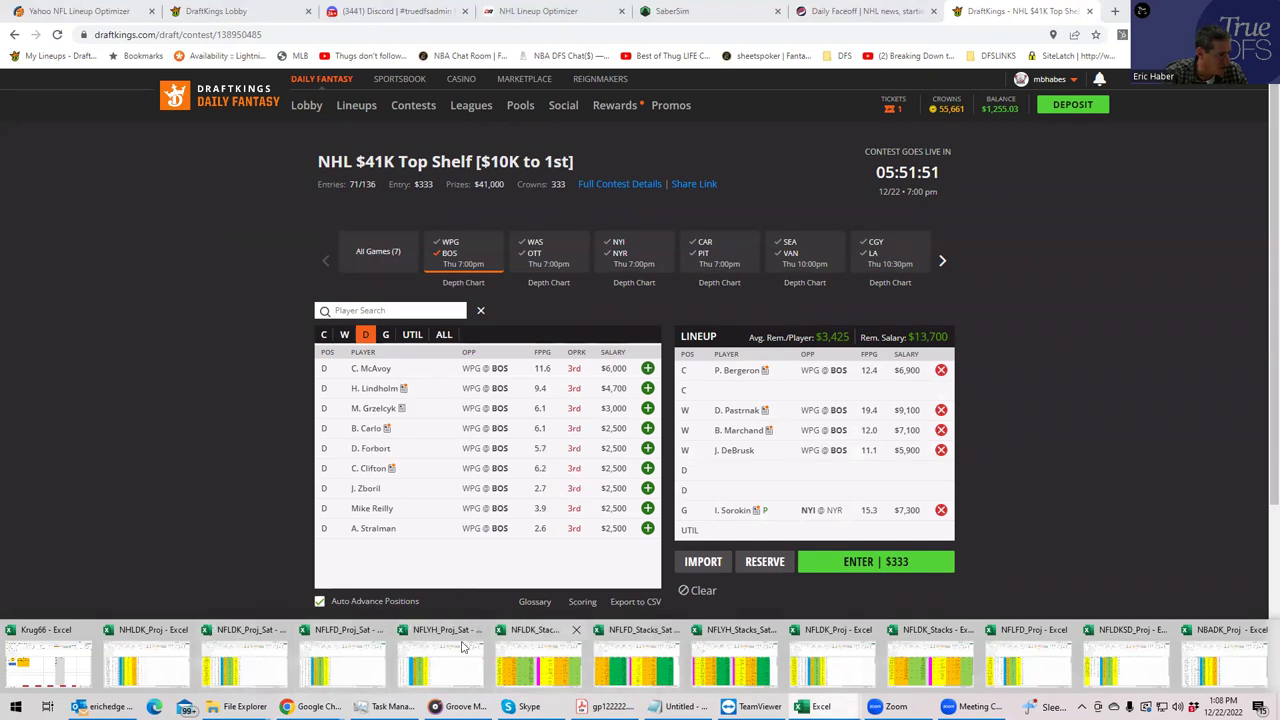
key(alt+Tab)
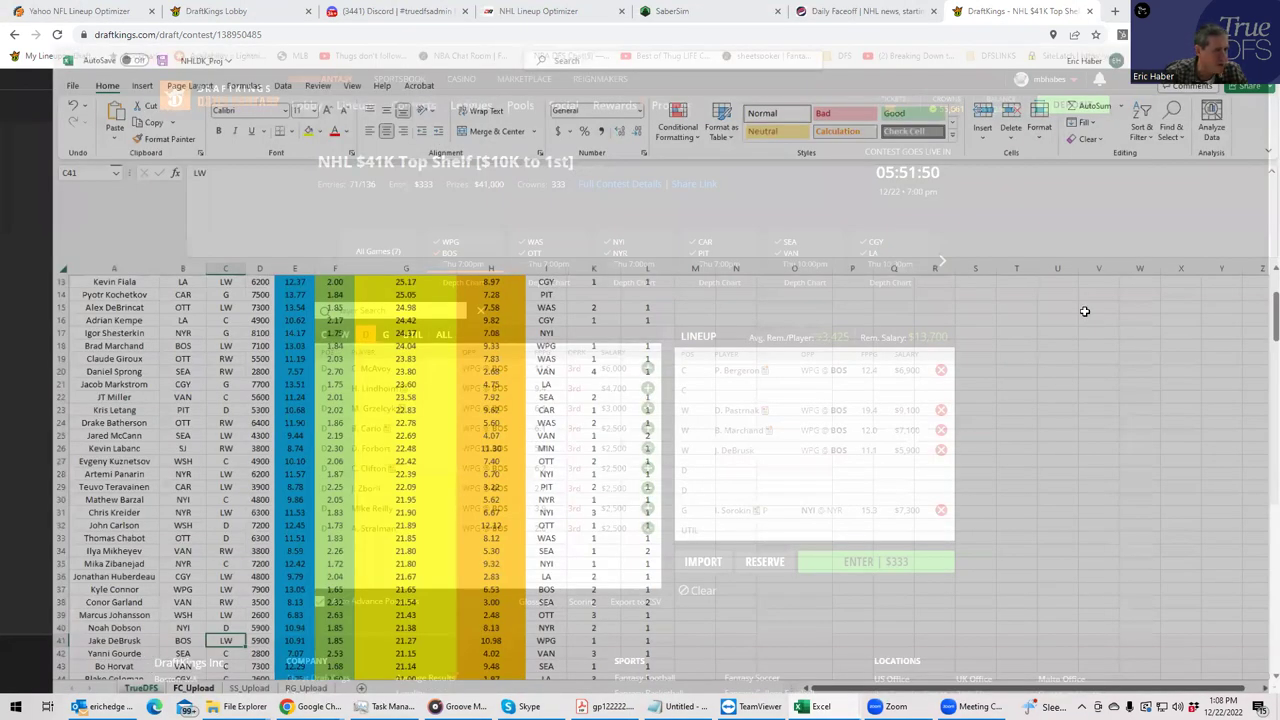
scroll(943, 270, up, 4)
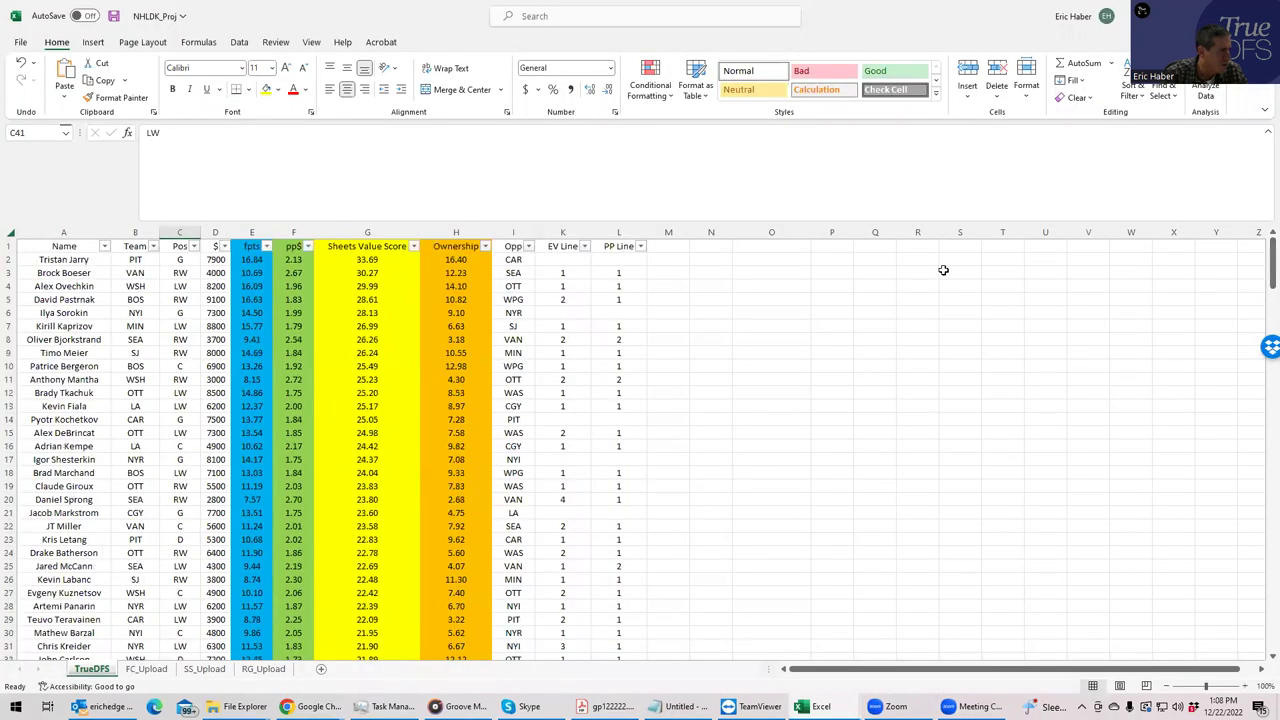
click(229, 340)
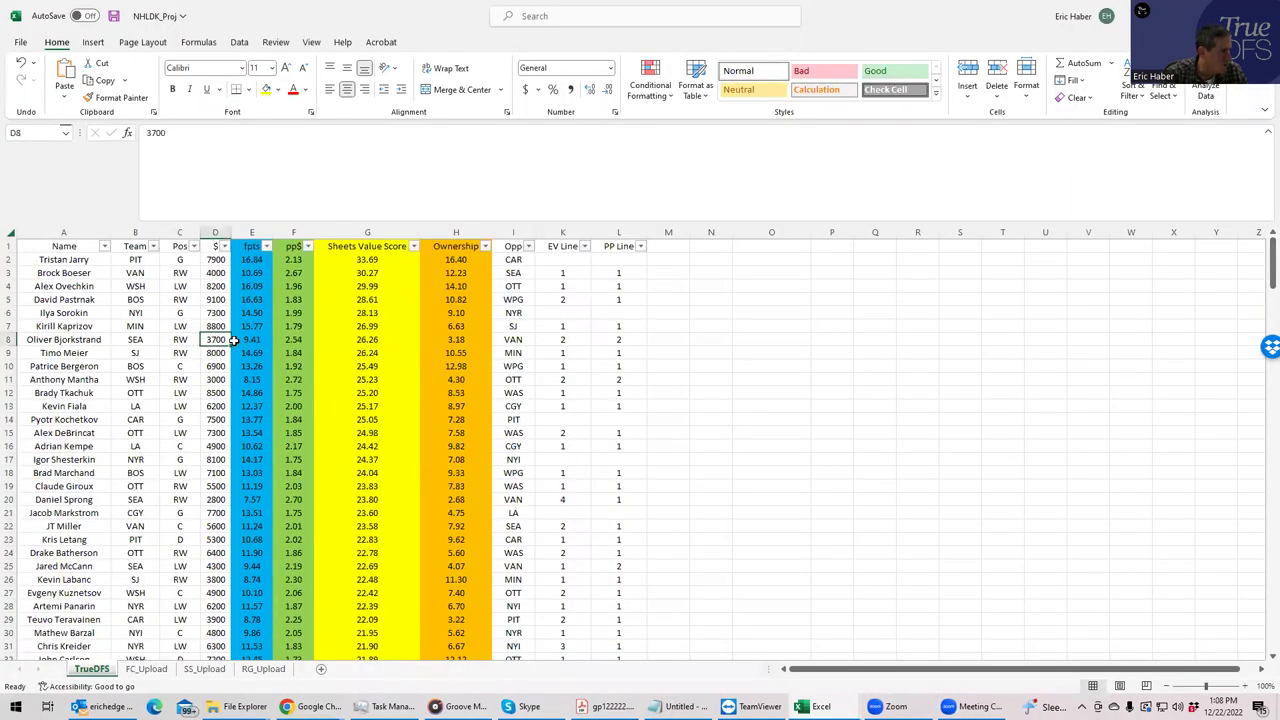
click(221, 380)
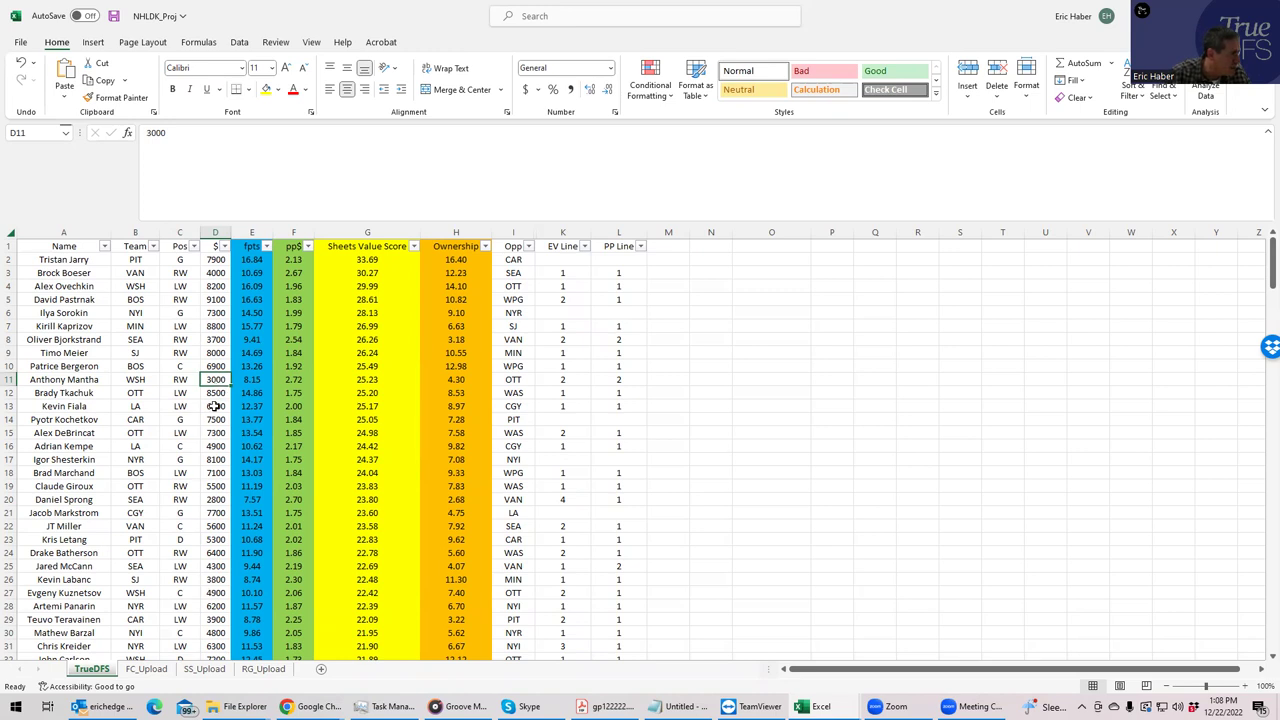
click(215, 592)
click(553, 591)
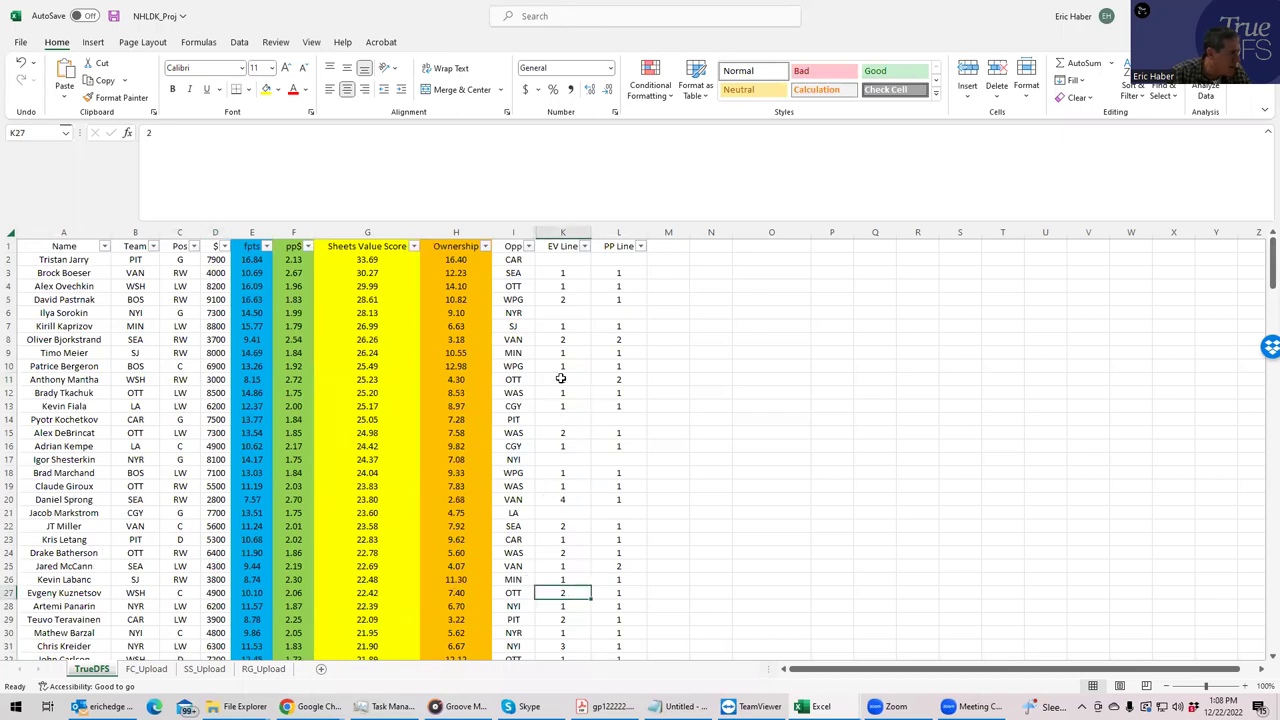
Return to the DraftKings contest page, replace the Boston filter with WAS and add E. Kuznetsov to the lineup as a center
key(alt+Tab)
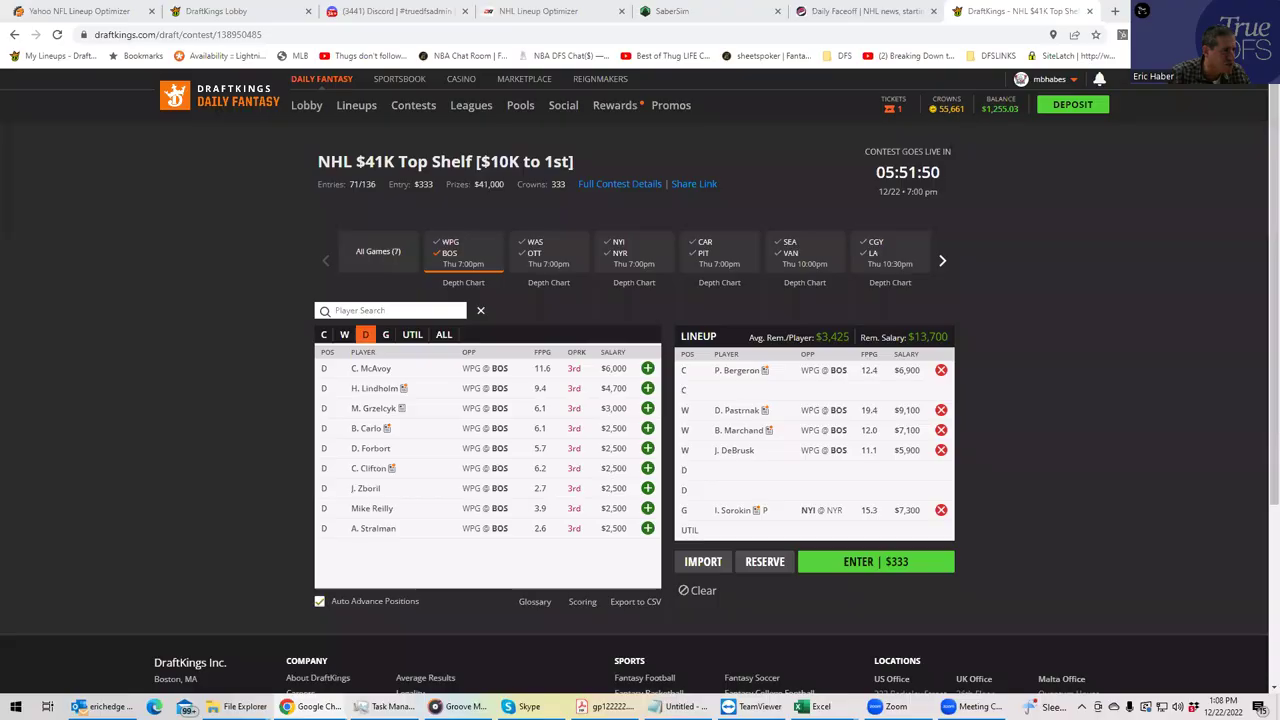
click(463, 258)
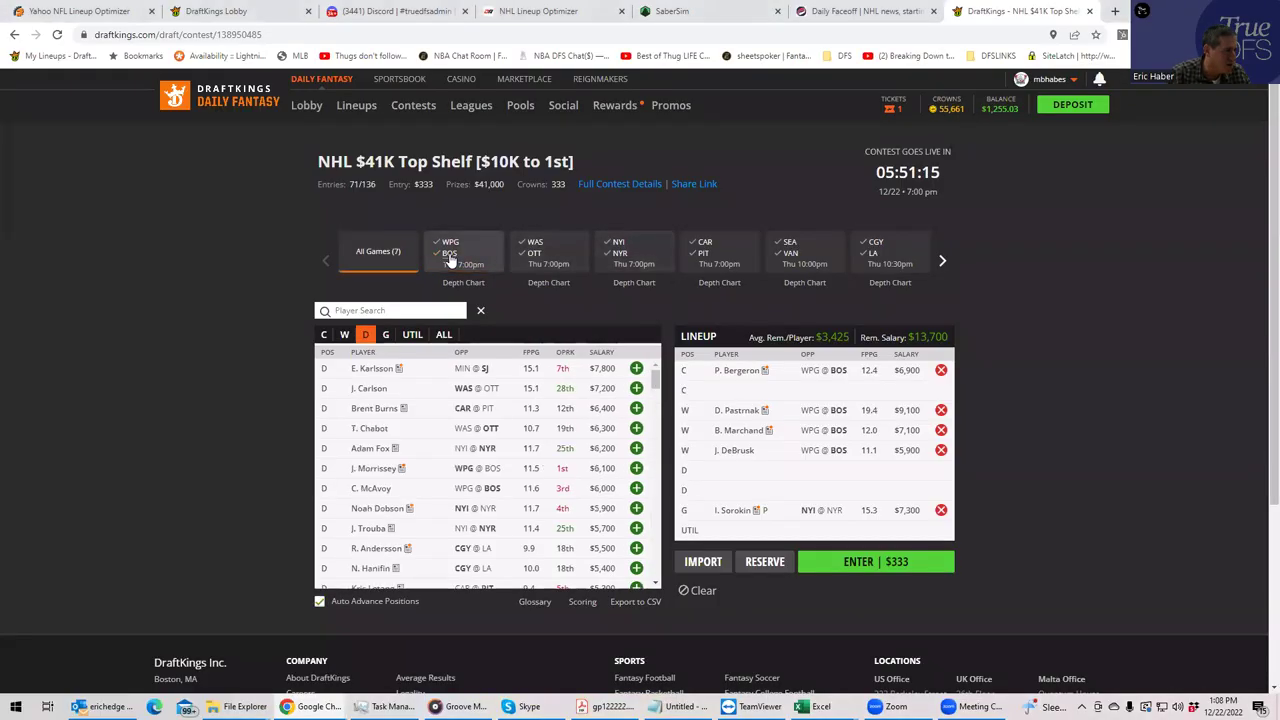
click(548, 256)
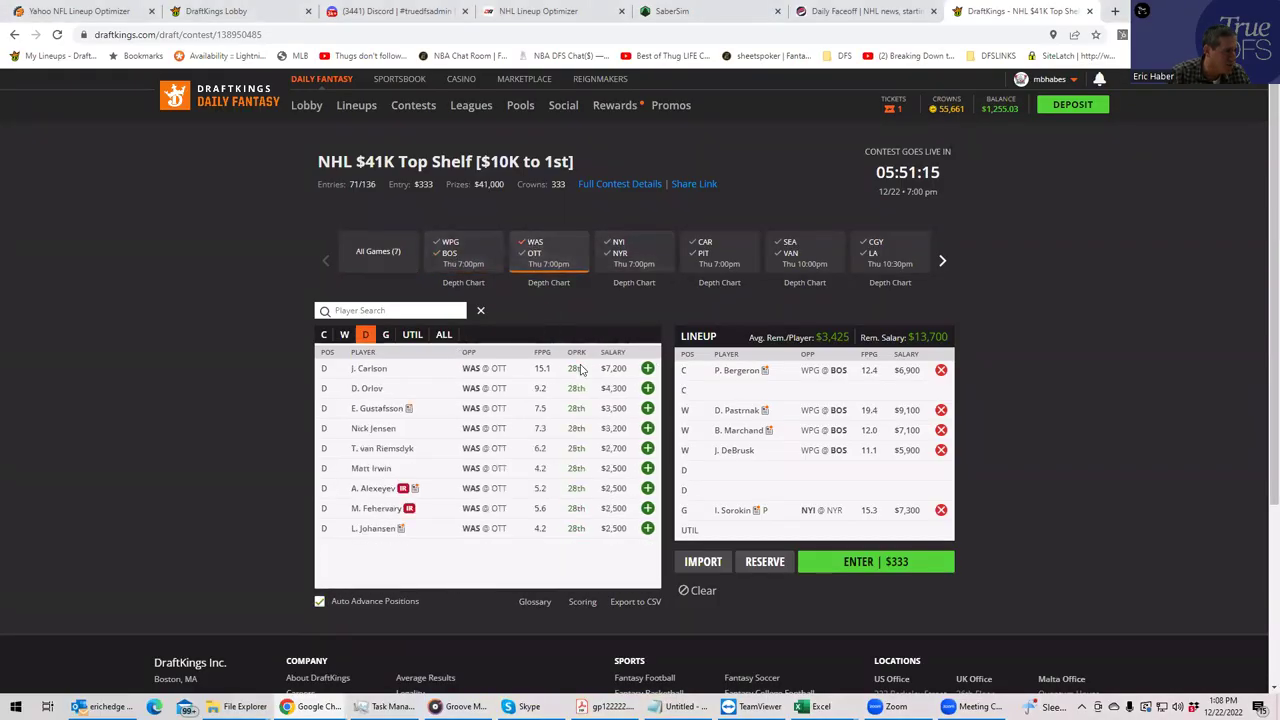
click(324, 334)
click(648, 369)
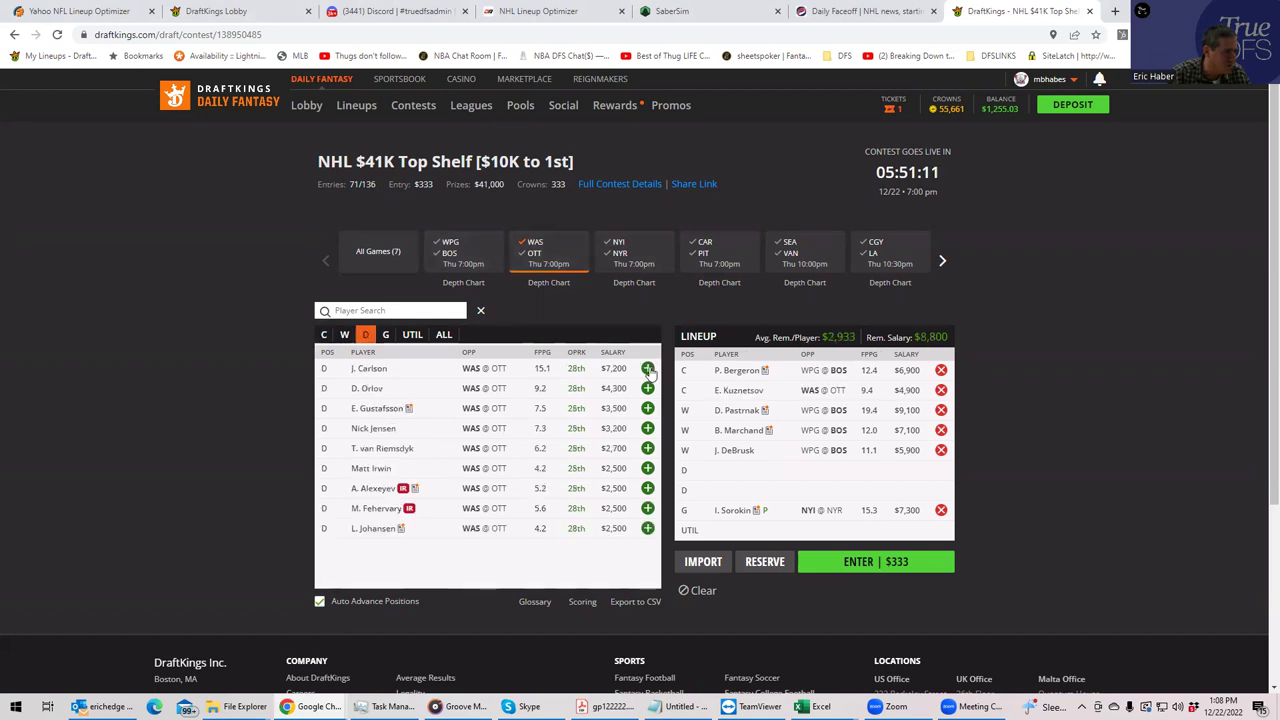
Search the Washington player pool for "MAN" and add A. Mantha to the lineup in the utility spot
click(413, 336)
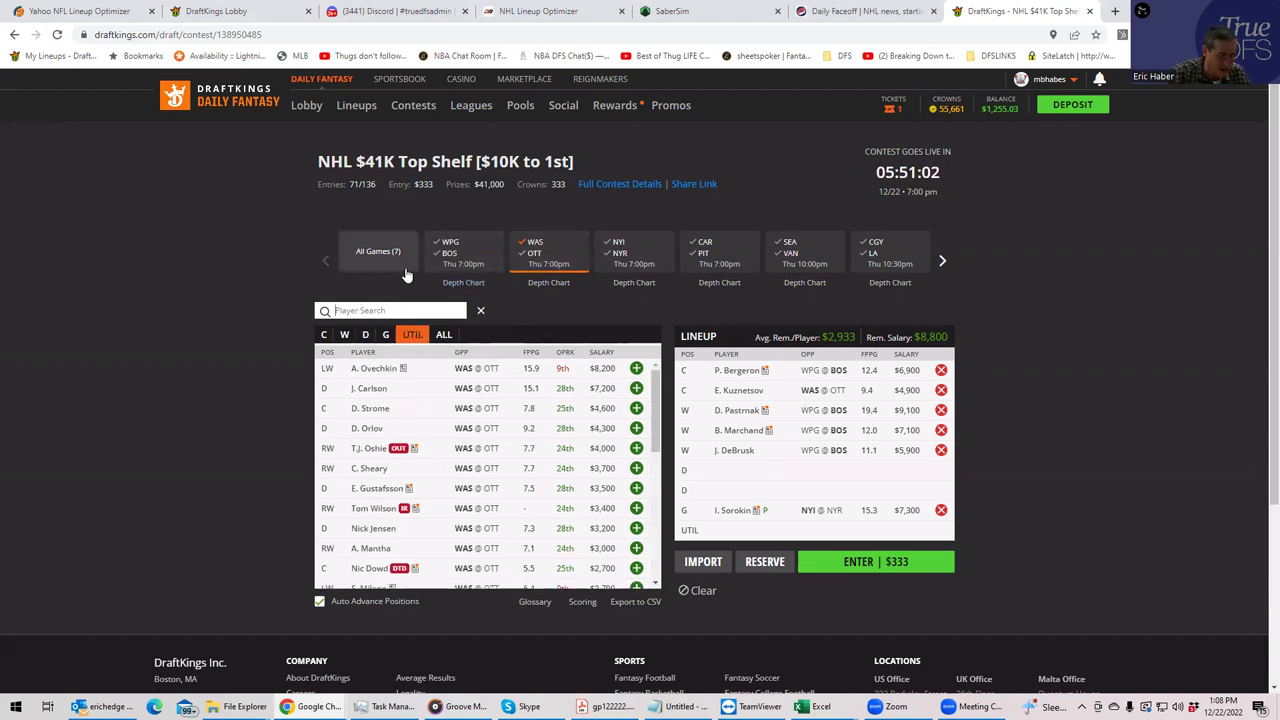
text(MAN)
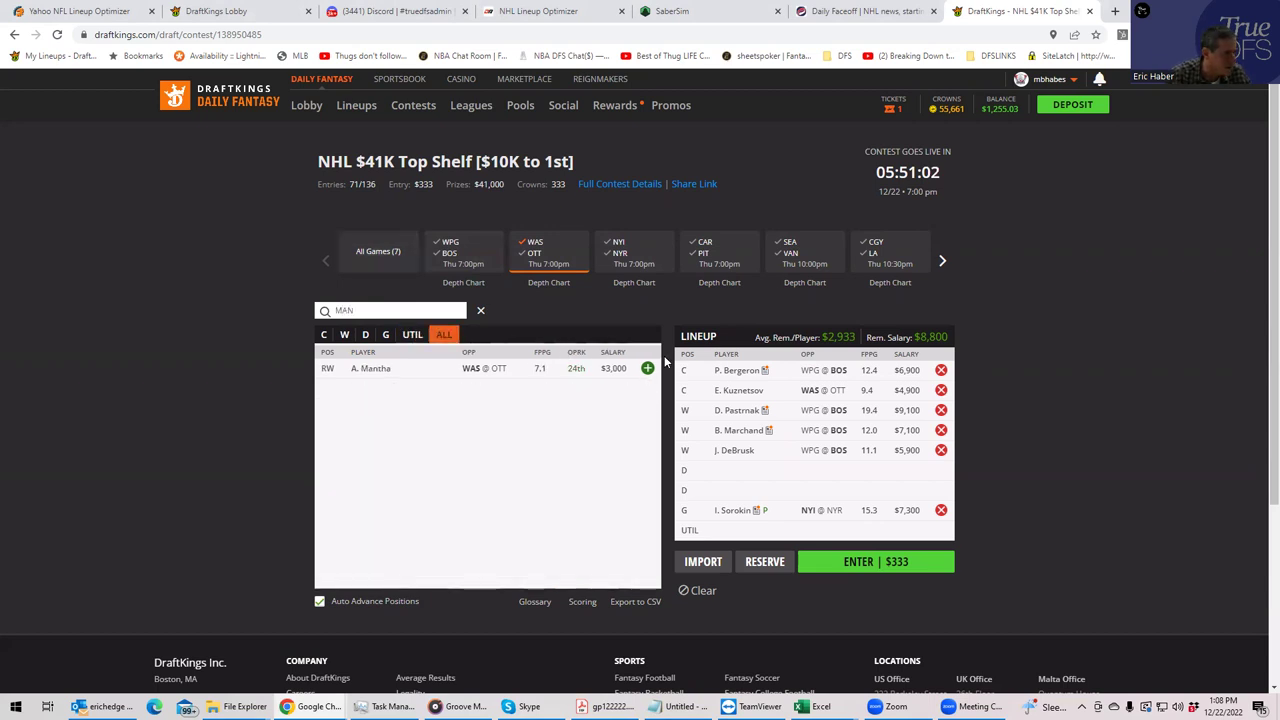
click(648, 369)
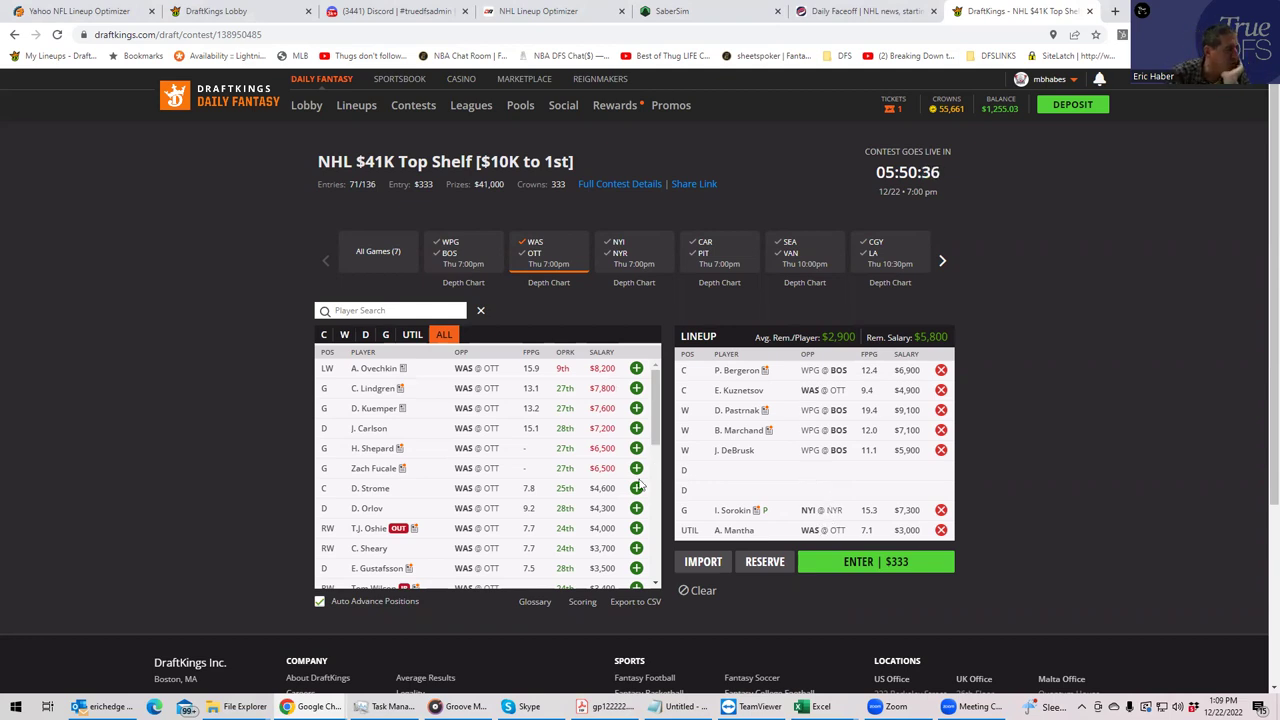
Switch to the NHLDK_Proj workbook and sort the players by pp$ from largest to smallest, then by position from A to Z
mouse_move(818, 706)
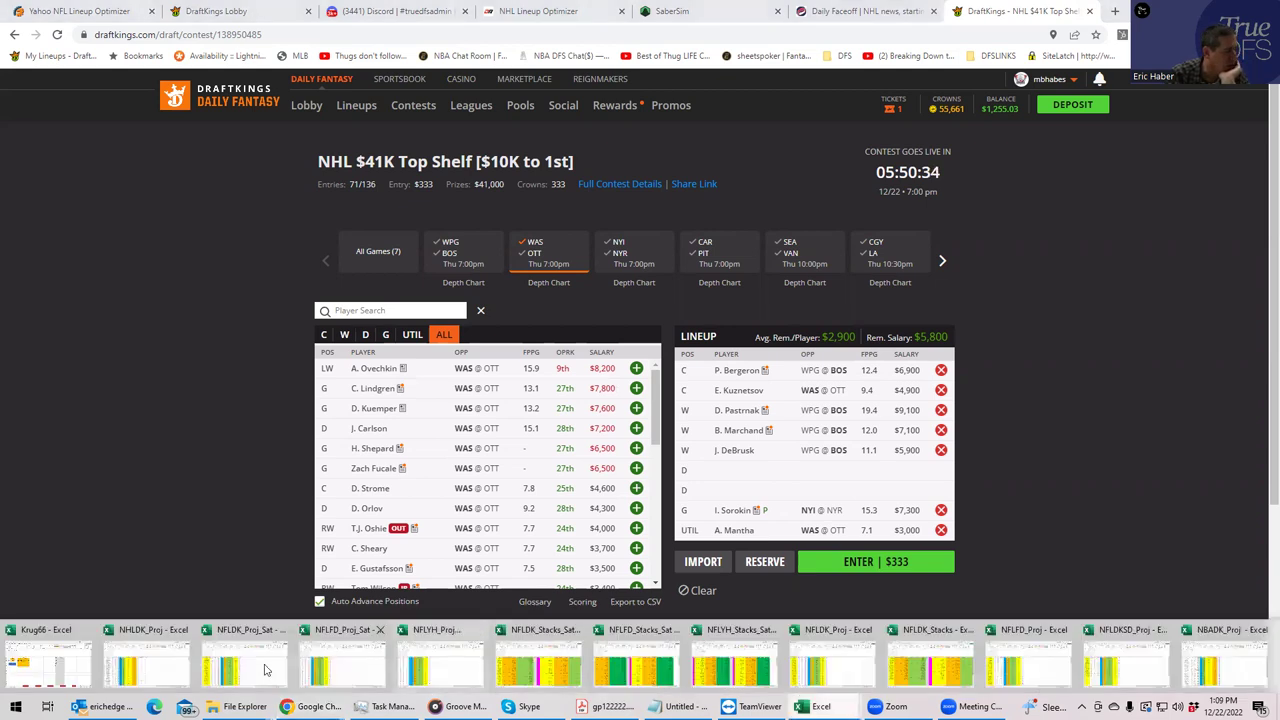
click(140, 672)
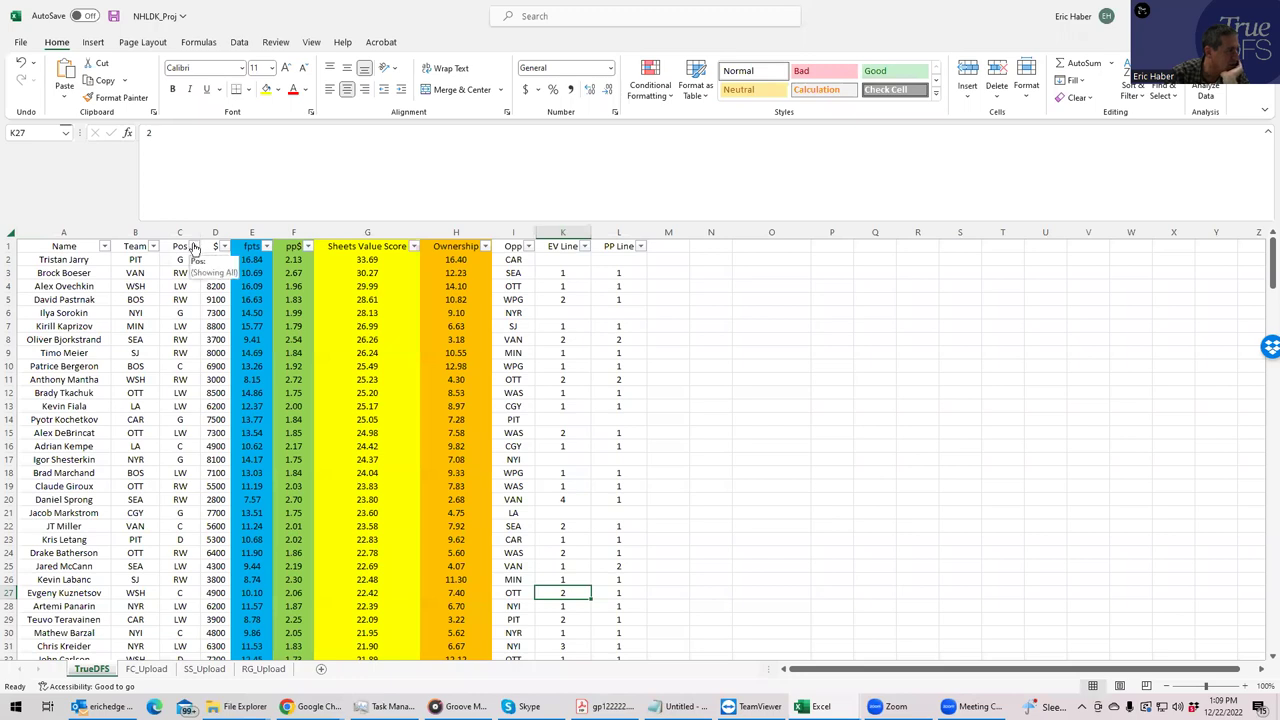
click(194, 246)
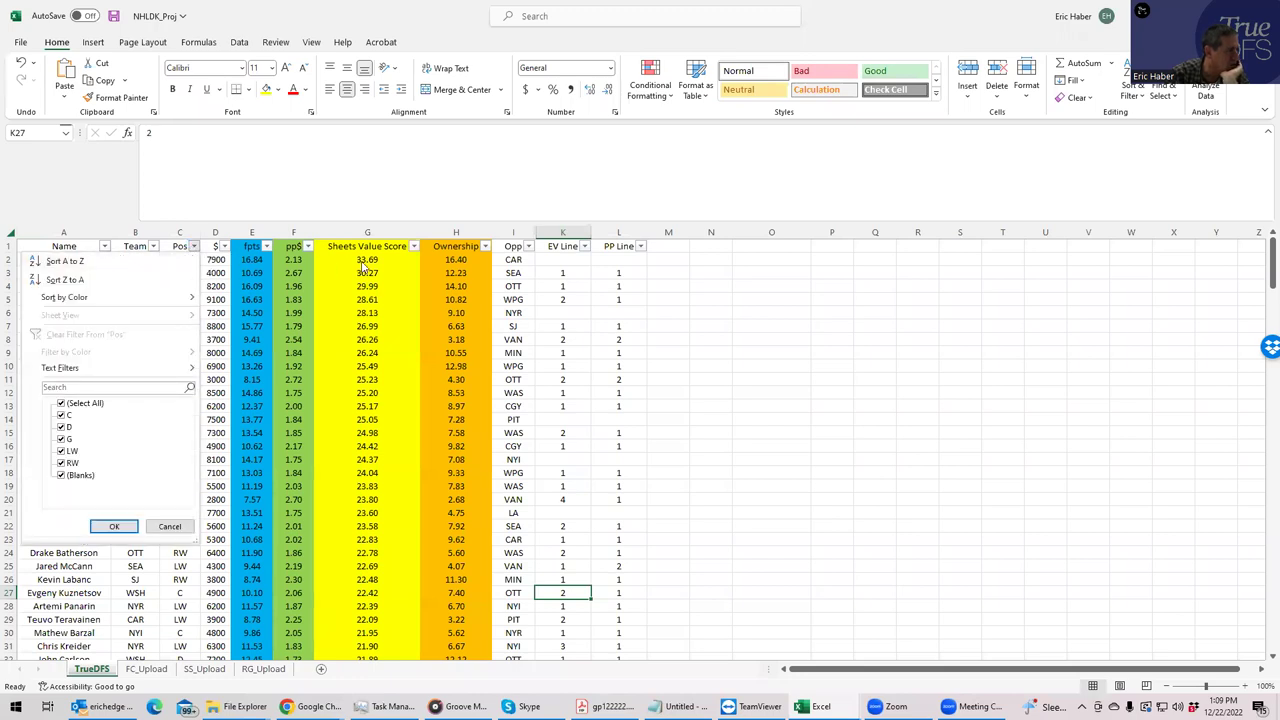
click(231, 266)
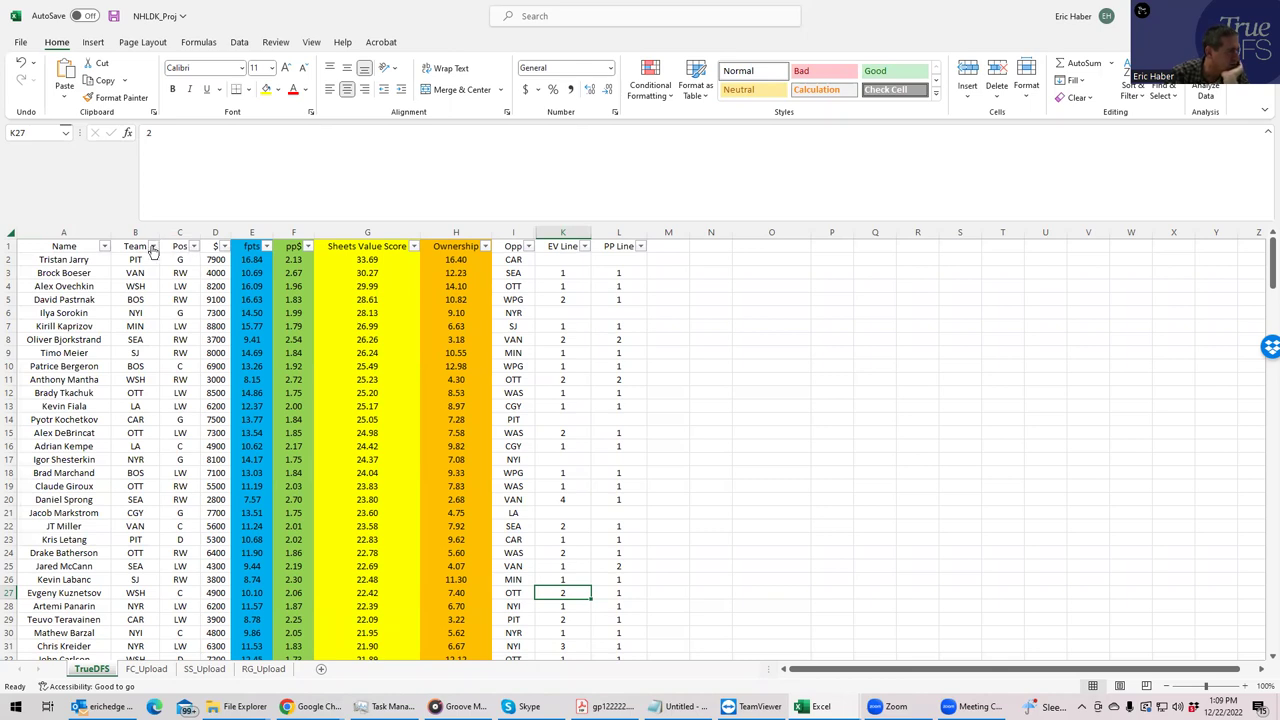
click(308, 247)
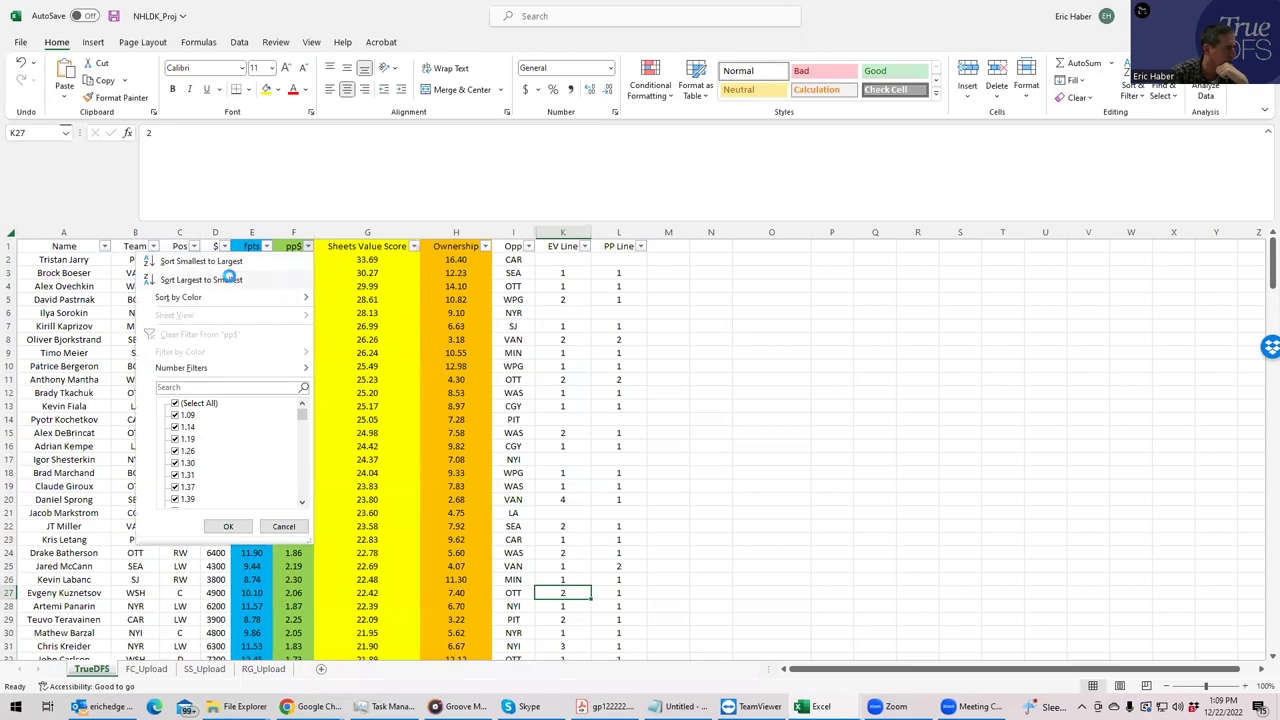
click(226, 277)
click(194, 247)
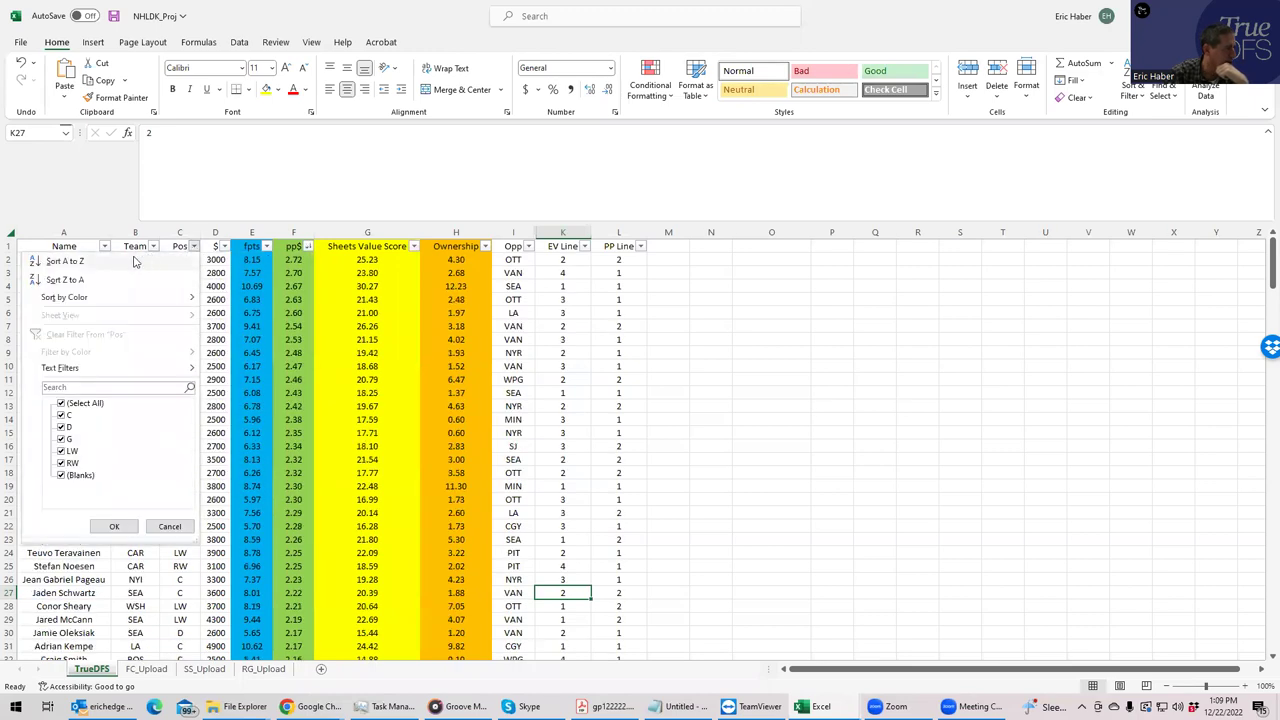
click(103, 264)
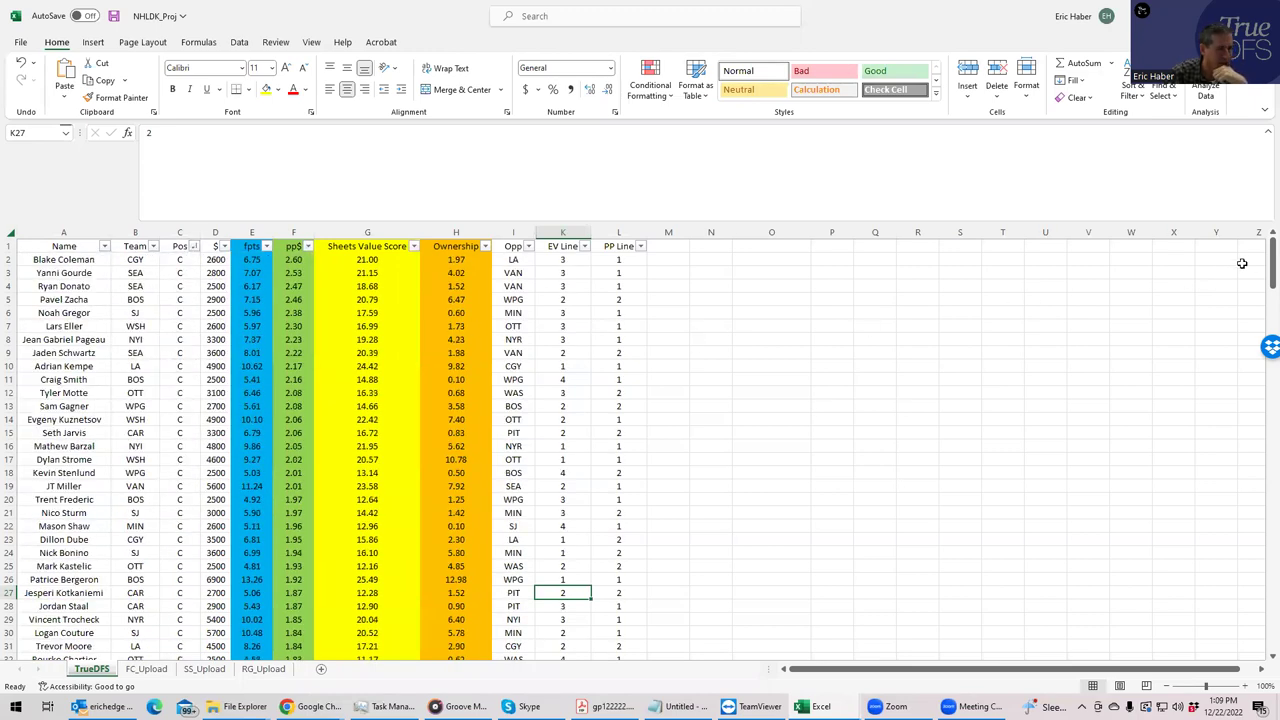
Examine the low-salary defensemen in the sorted sheet, comparing the team and PP line of Matt Irwin and Brandon Carlo
drag(1262, 267, 1250, 380)
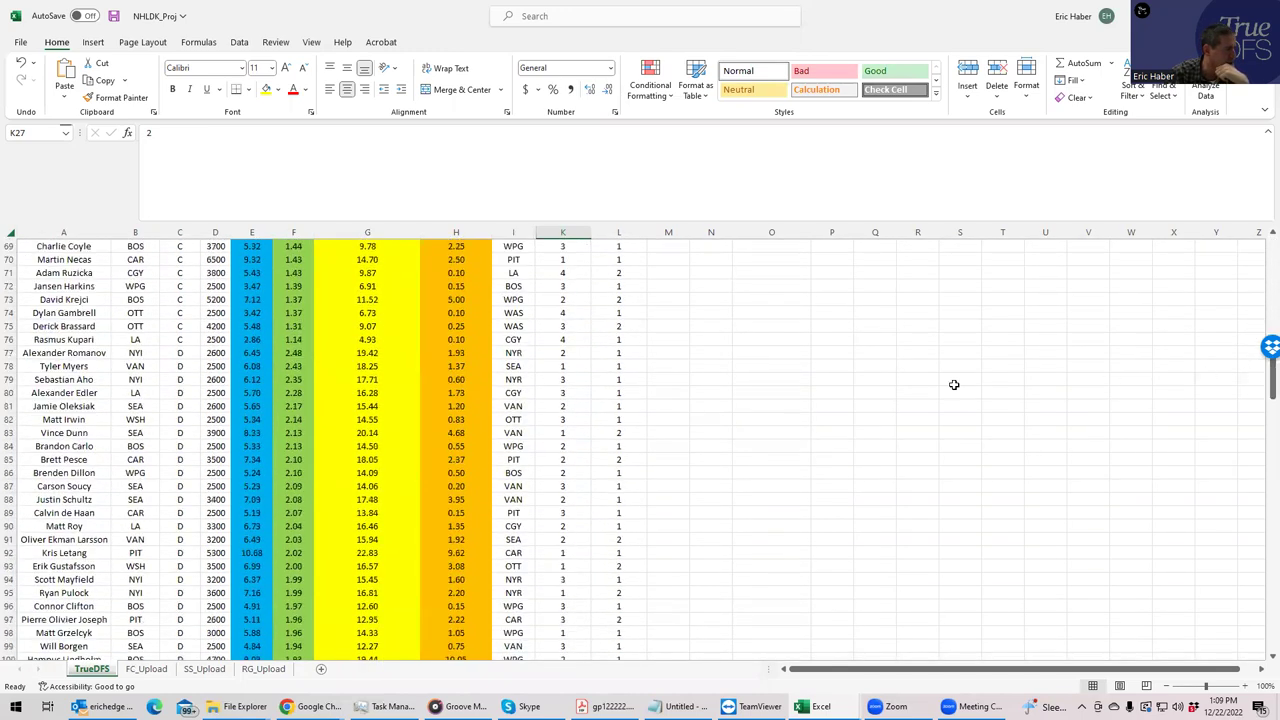
click(136, 421)
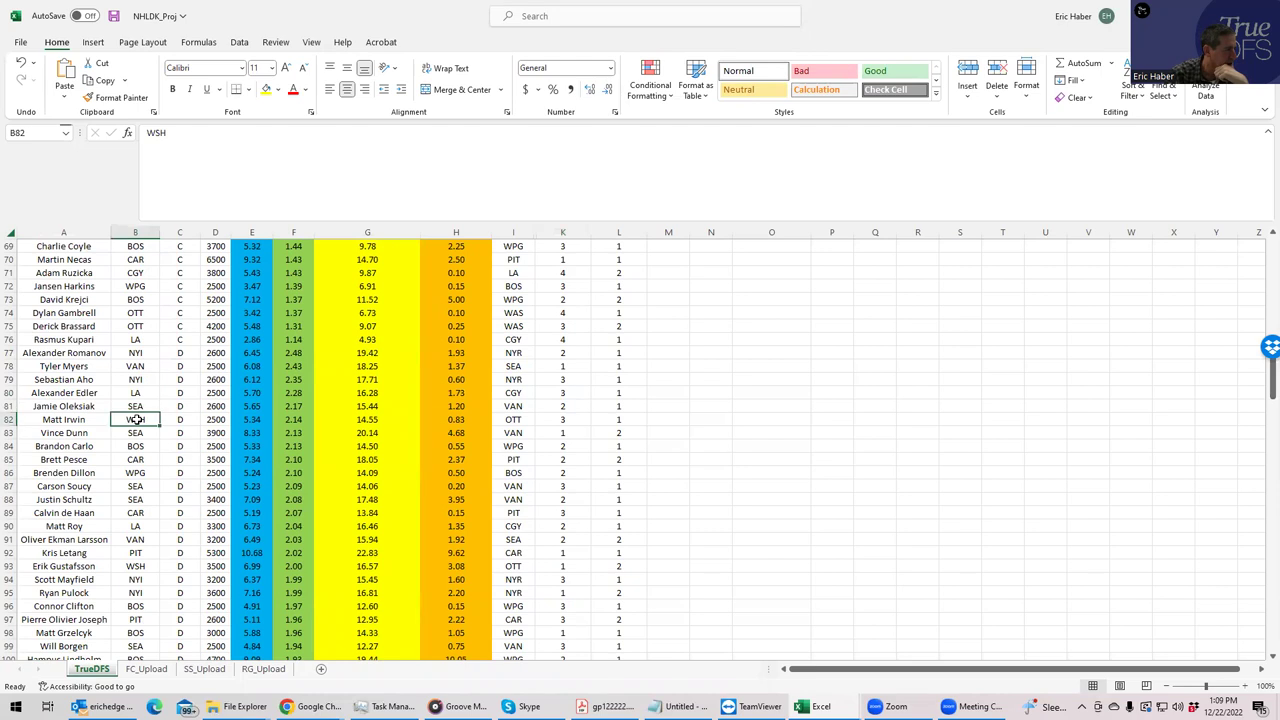
click(184, 422)
click(613, 420)
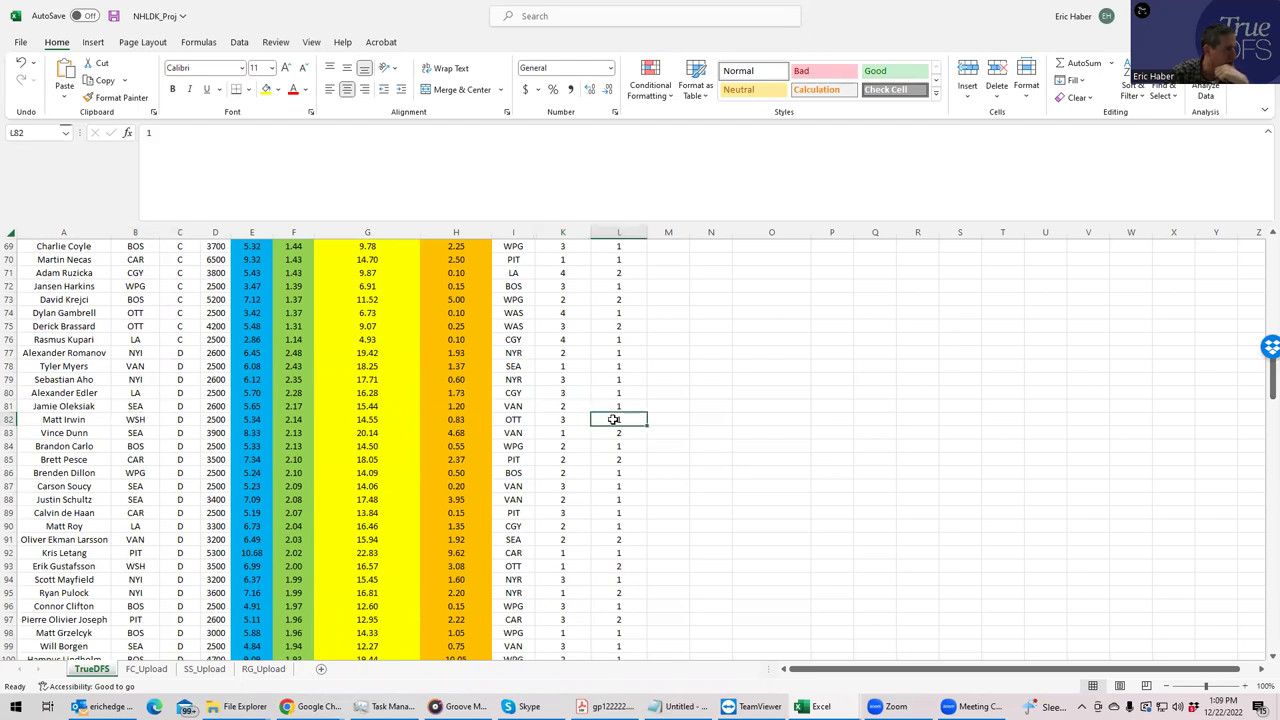
click(137, 445)
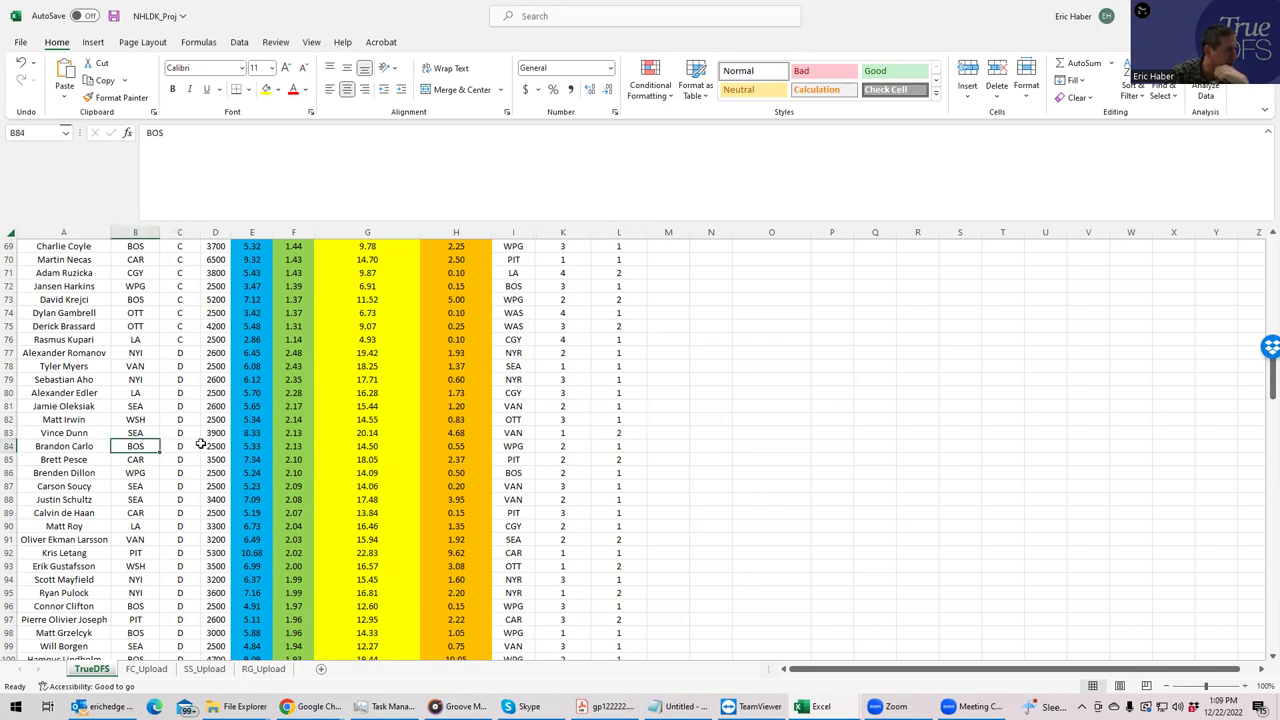
click(616, 447)
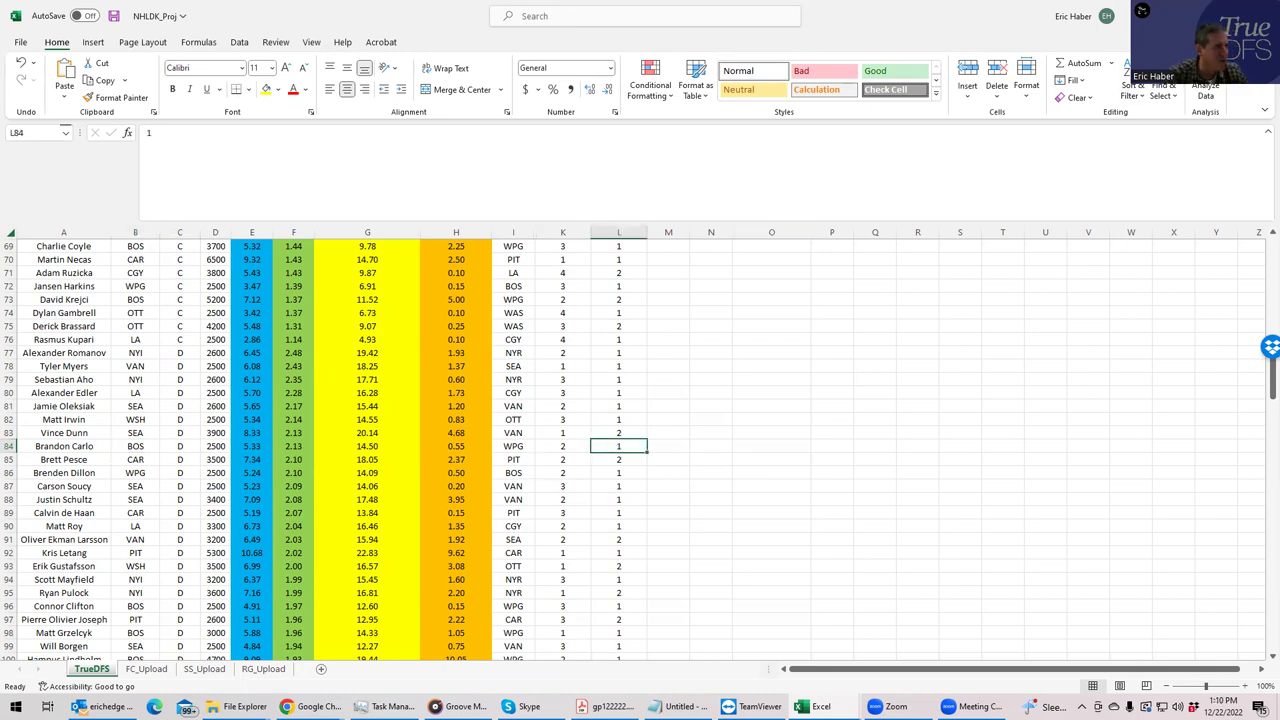
Return to the DraftKings contest page, clear the WAS filter, search all games for "CAR" and add B. Carlo as a defenseman
key(alt+Tab)
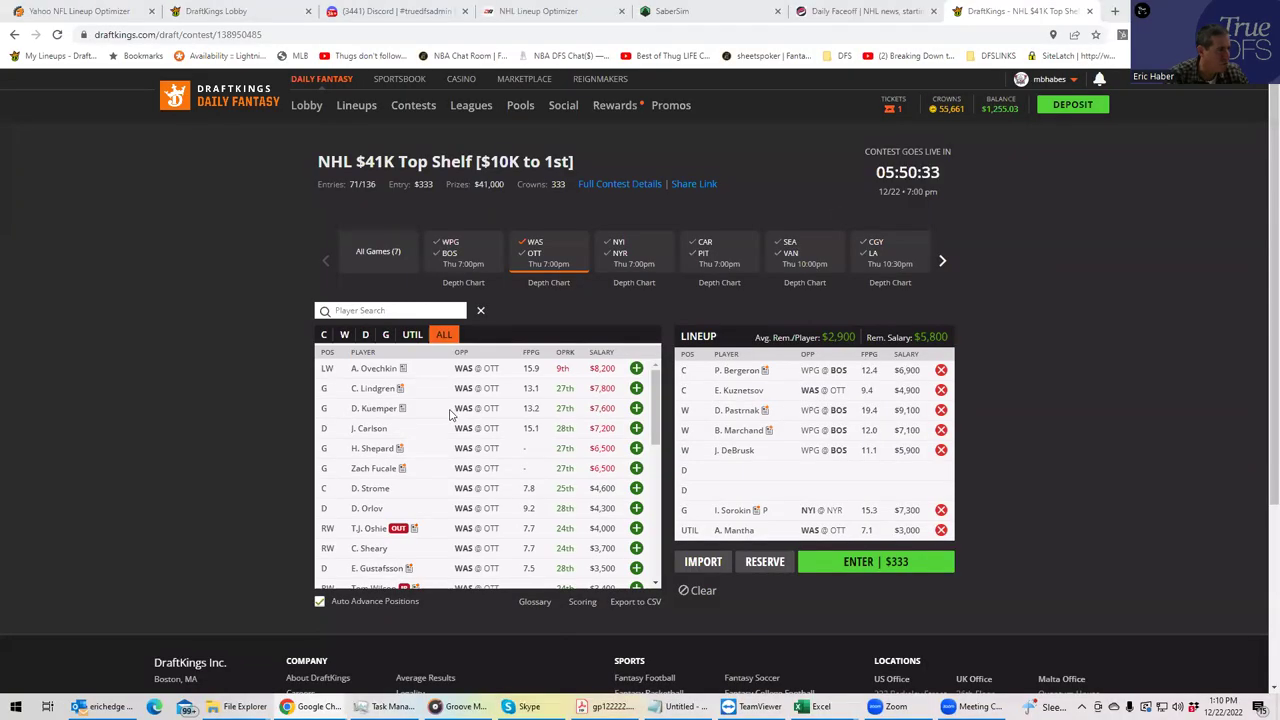
click(530, 252)
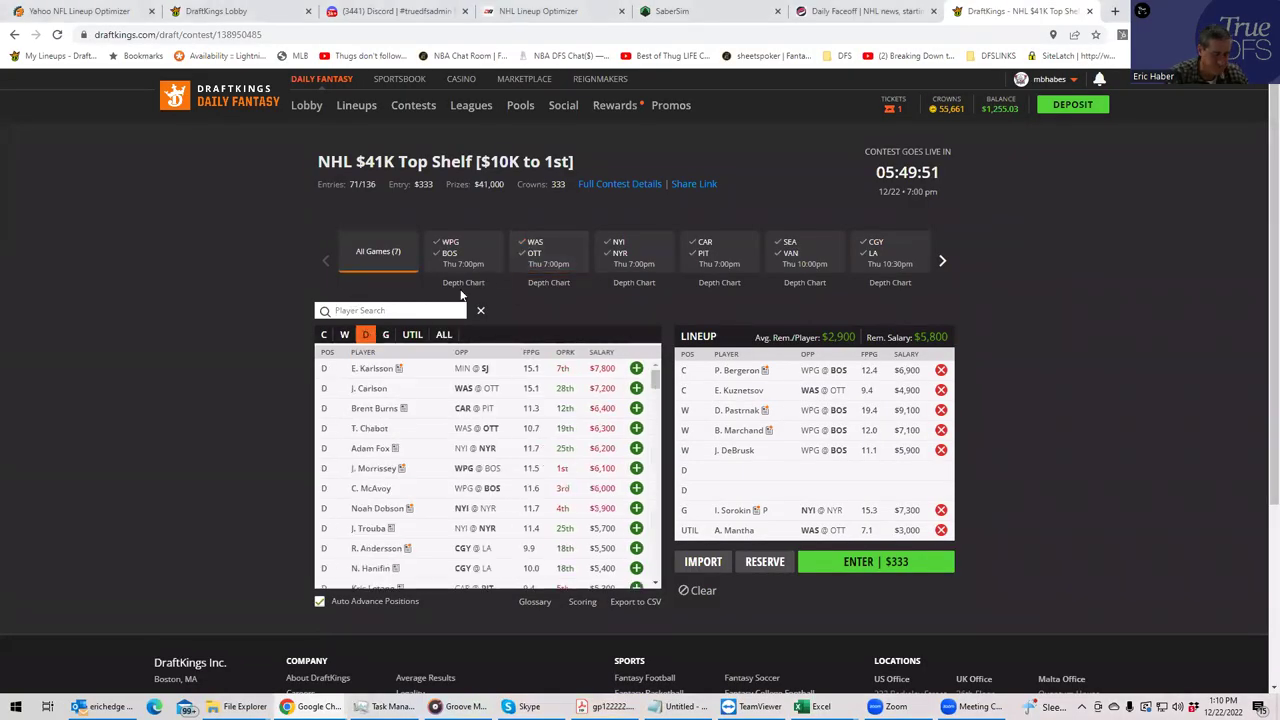
text(CAR)
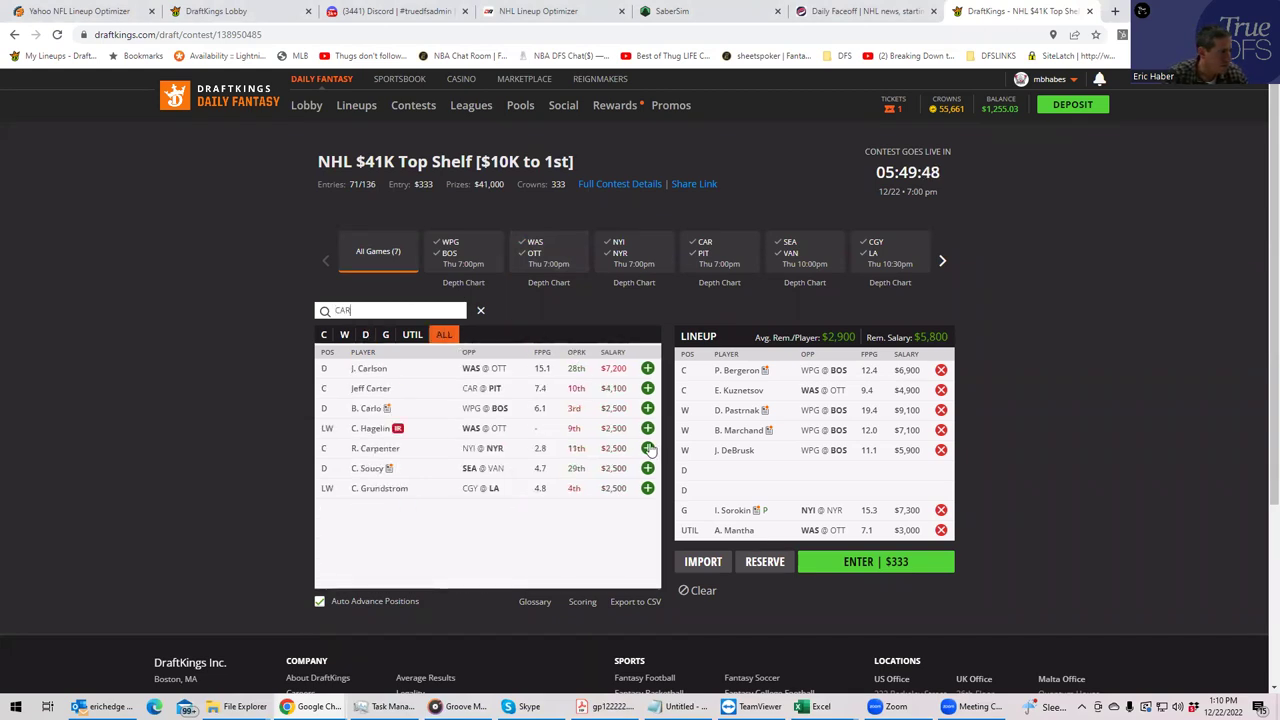
click(647, 408)
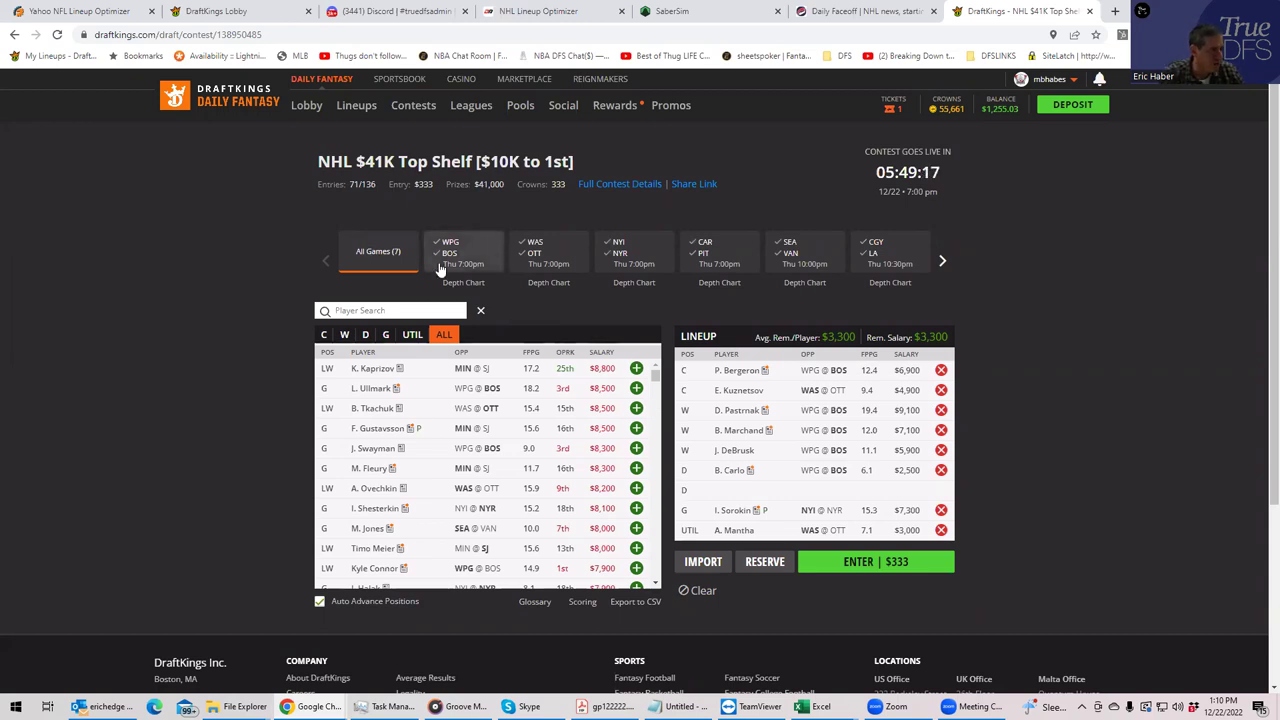
Look through the contest's full player pool for defensemen costing $3,300 or less
scroll(650, 397, down, 5)
scroll(650, 397, down, 10)
scroll(646, 460, up, 2)
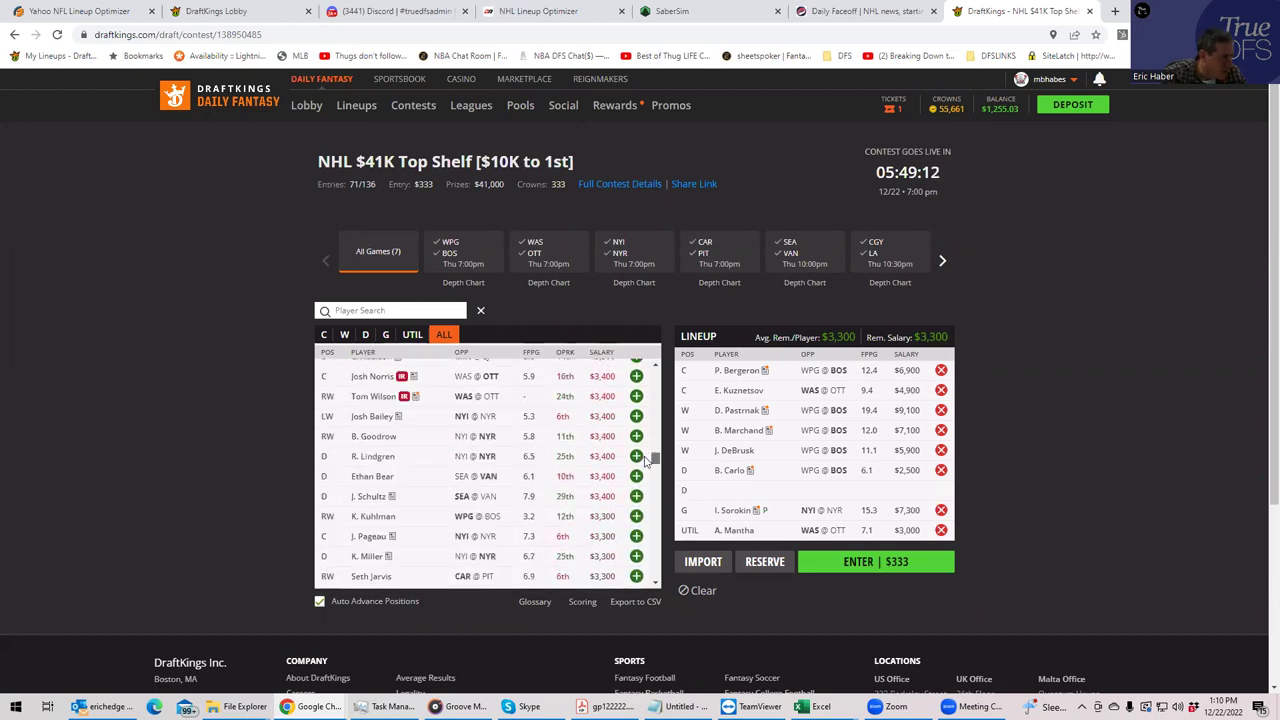
scroll(646, 460, down, 2)
scroll(647, 461, down, 4)
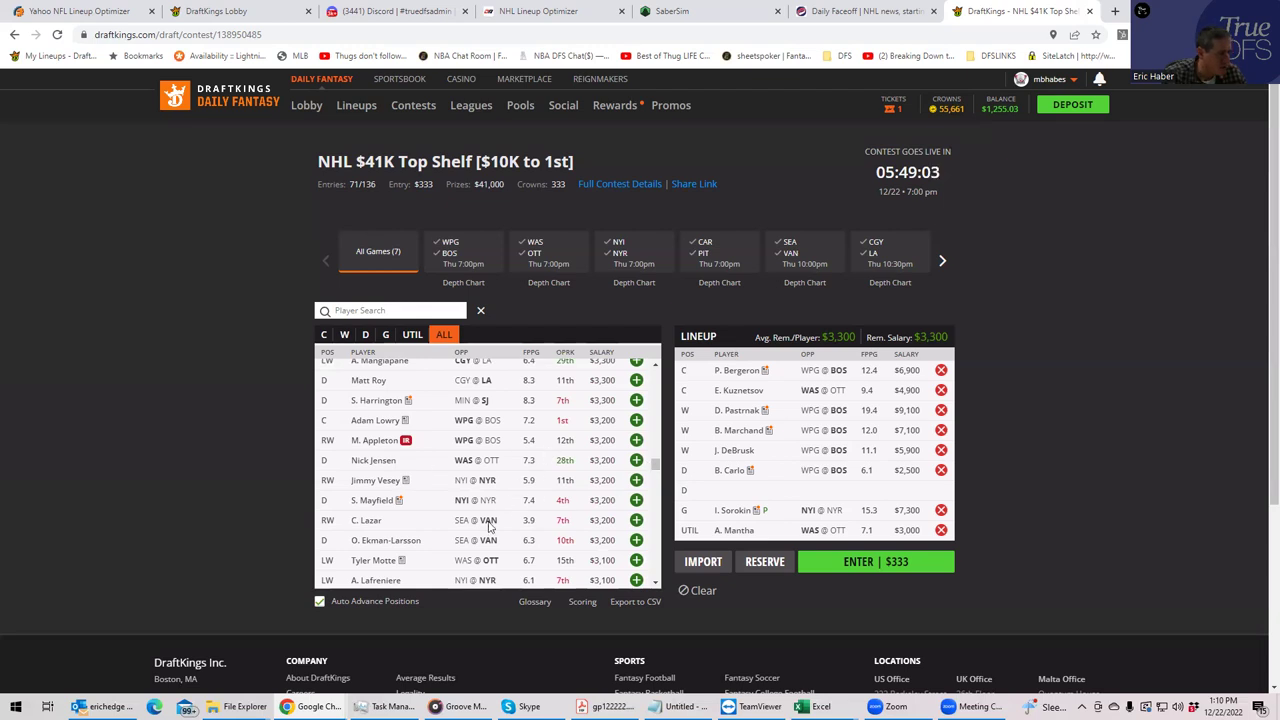
Switch to the NHLDK_Proj workbook and compare the salaries and projections of the affordable defensemen, including Oliver Ekman Larsson
mouse_move(805, 705)
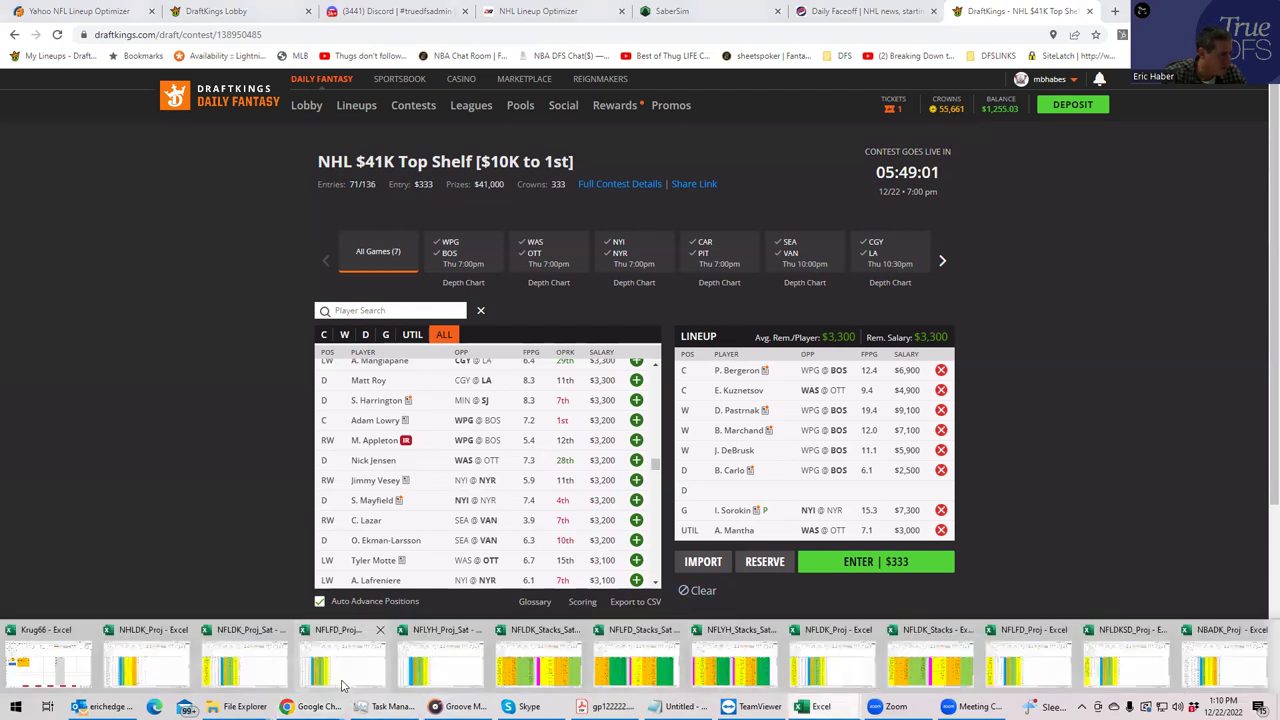
click(158, 665)
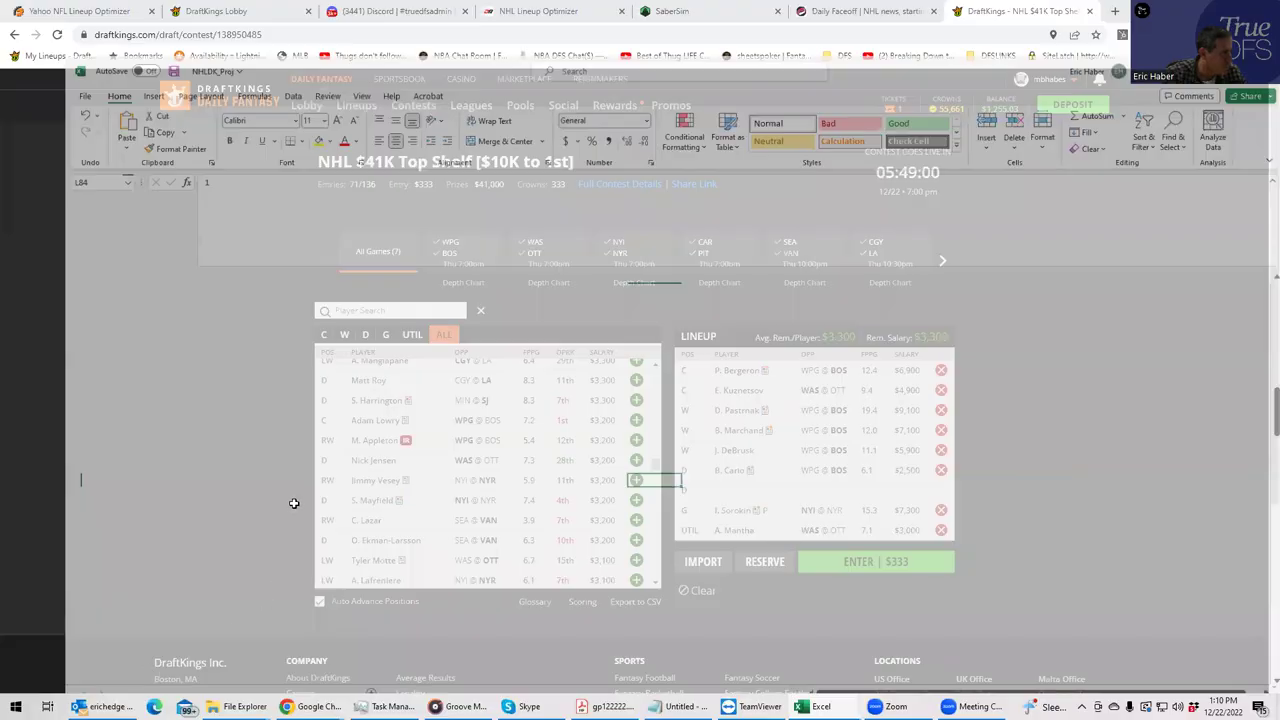
mouse_move(1262, 388)
mouse_down()
mouse_move(1252, 252)
mouse_move(1240, 403)
mouse_move(1240, 375)
mouse_up()
click(227, 396)
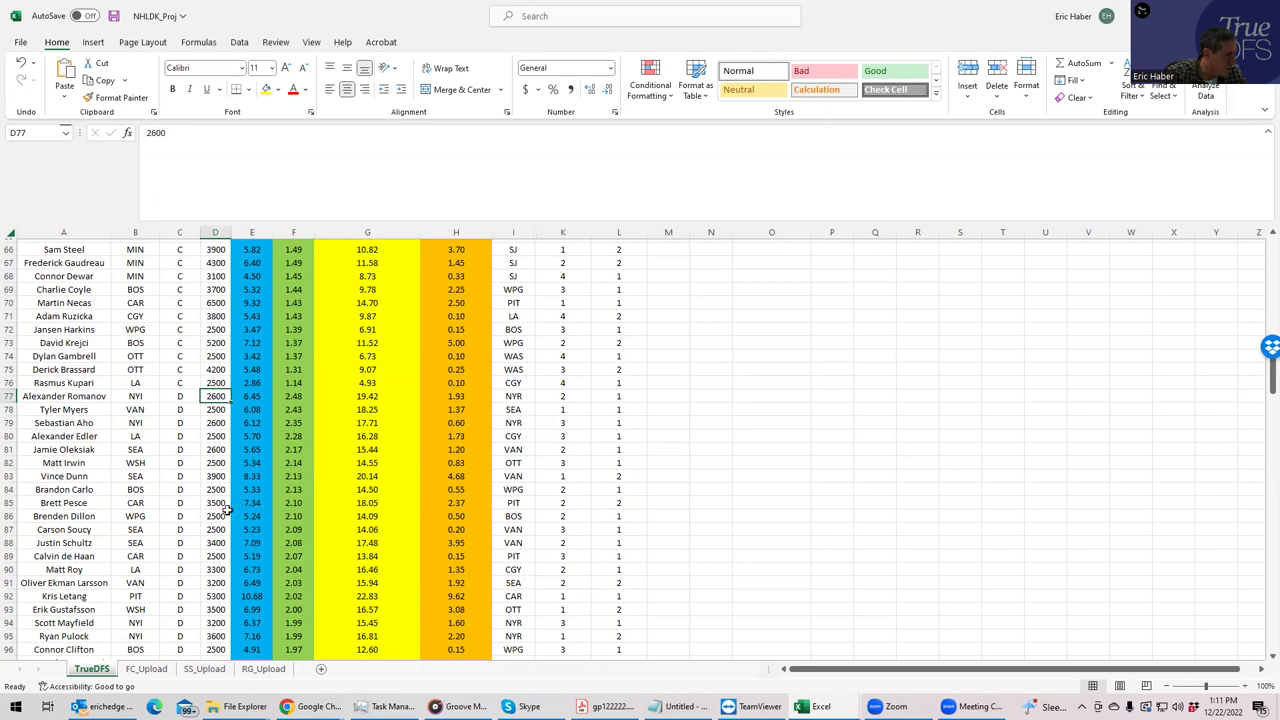
click(225, 492)
click(227, 544)
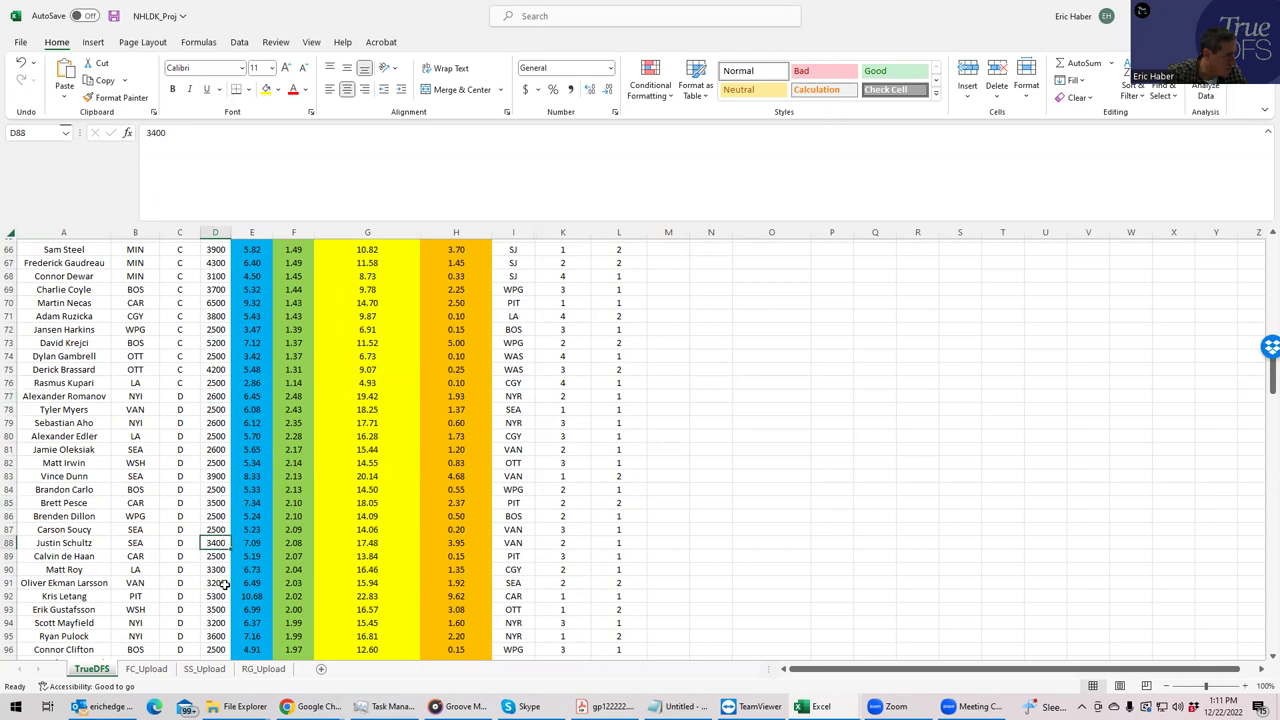
click(370, 583)
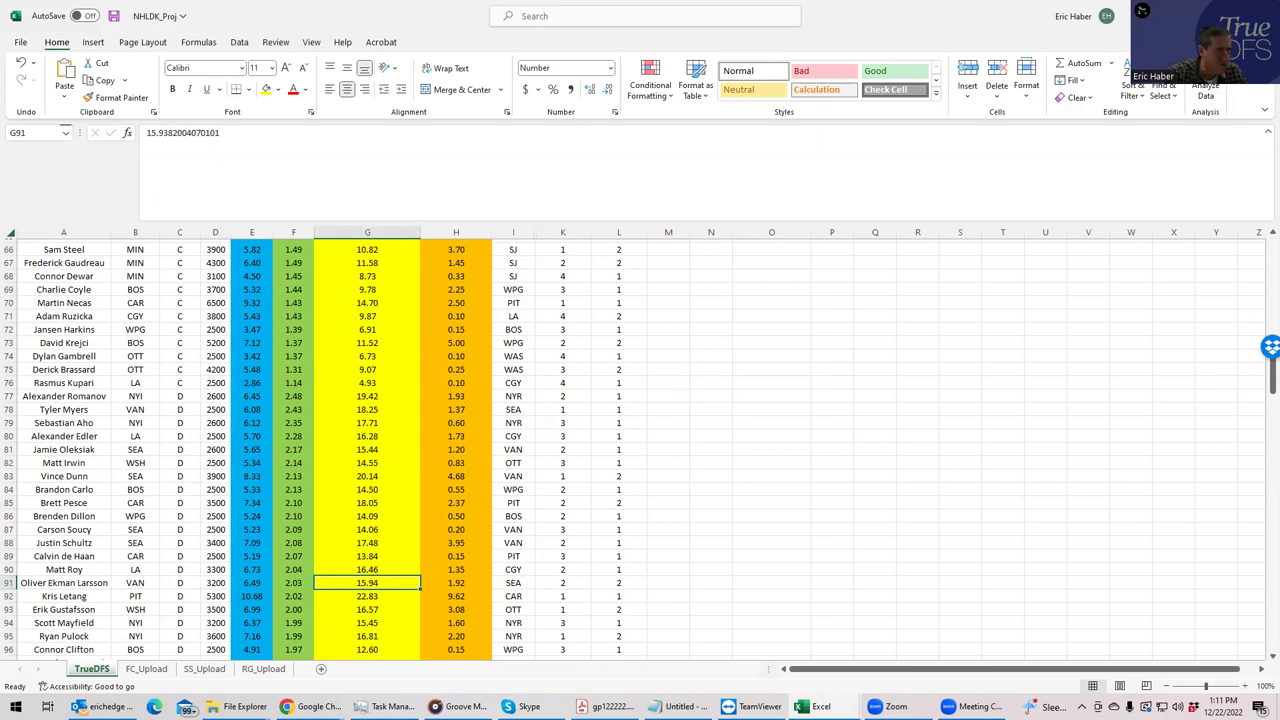
Return to the DraftKings contest, search for "OL", add O. Ekman-Larsson as a defenseman and enter the lineup, ending on the SaberSim page
key(alt+Tab)
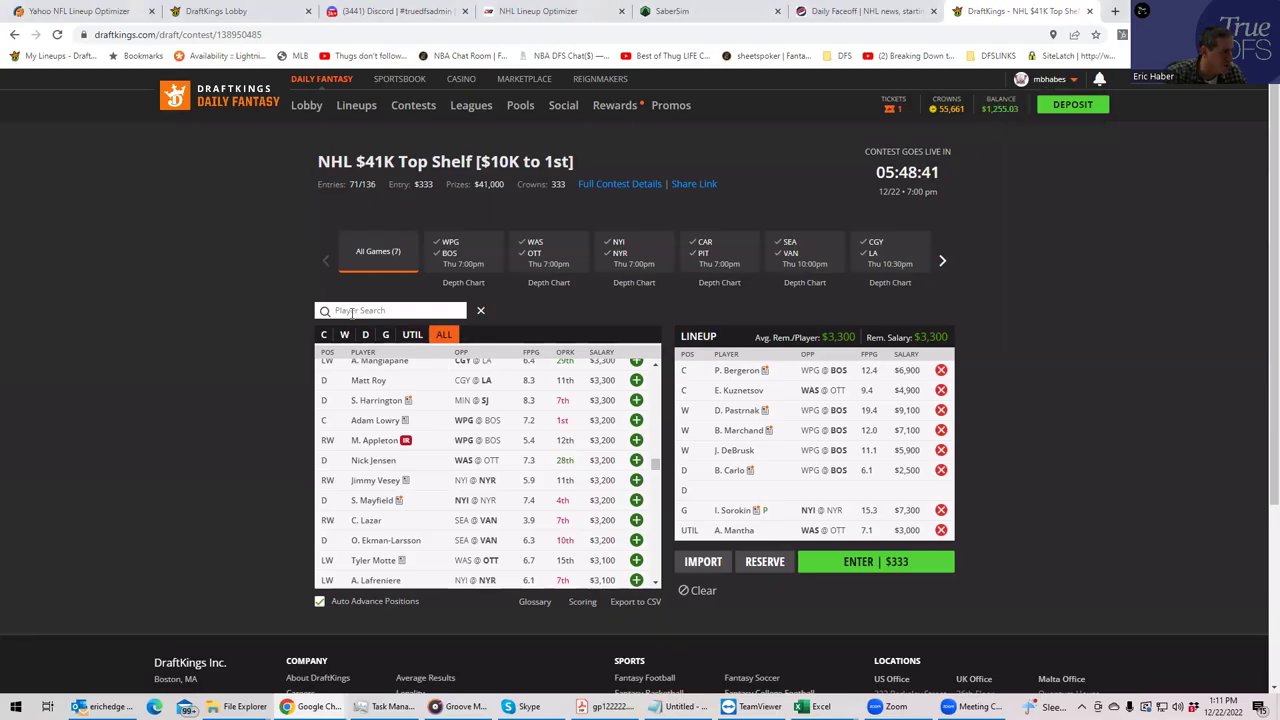
click(349, 308)
text(ol)
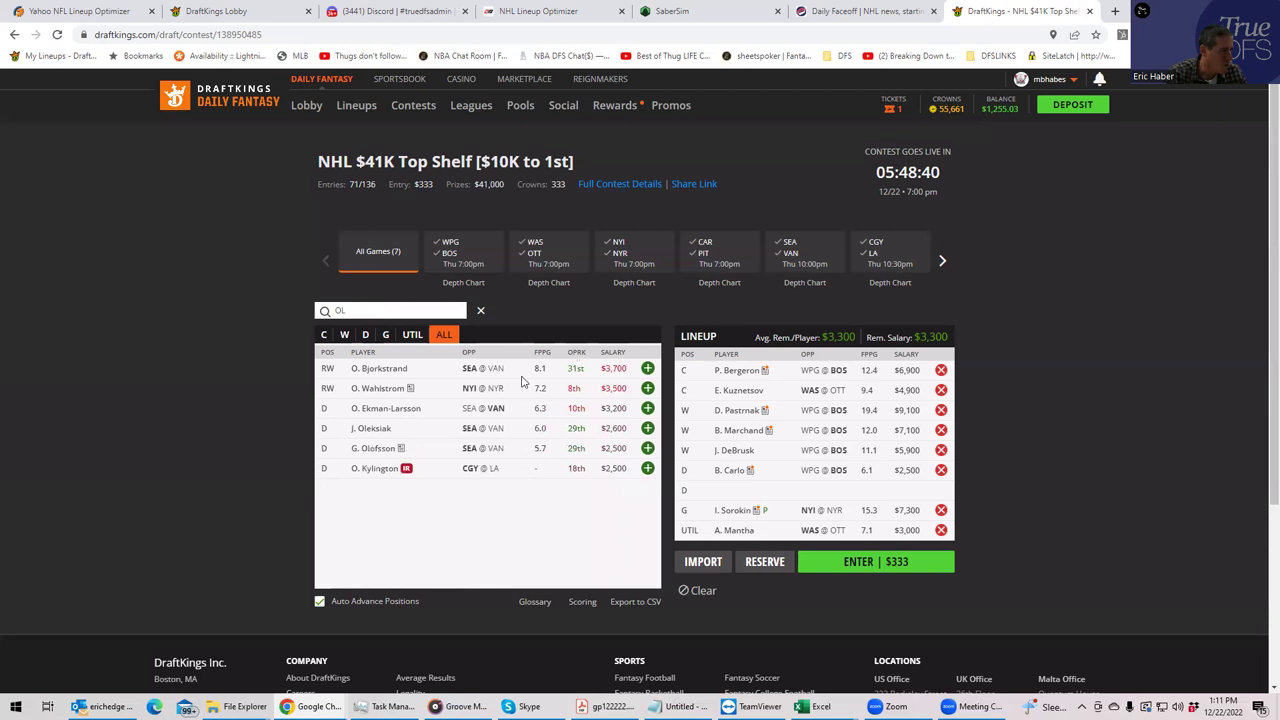
click(646, 409)
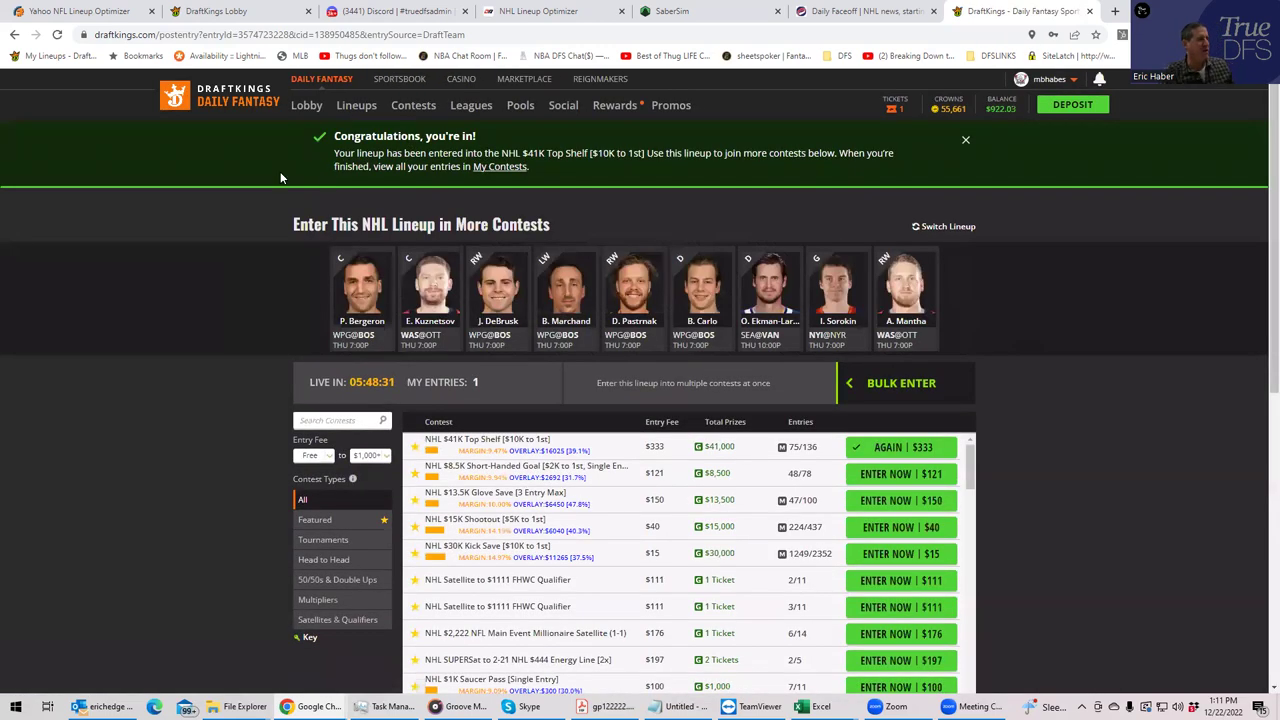
click(662, 11)
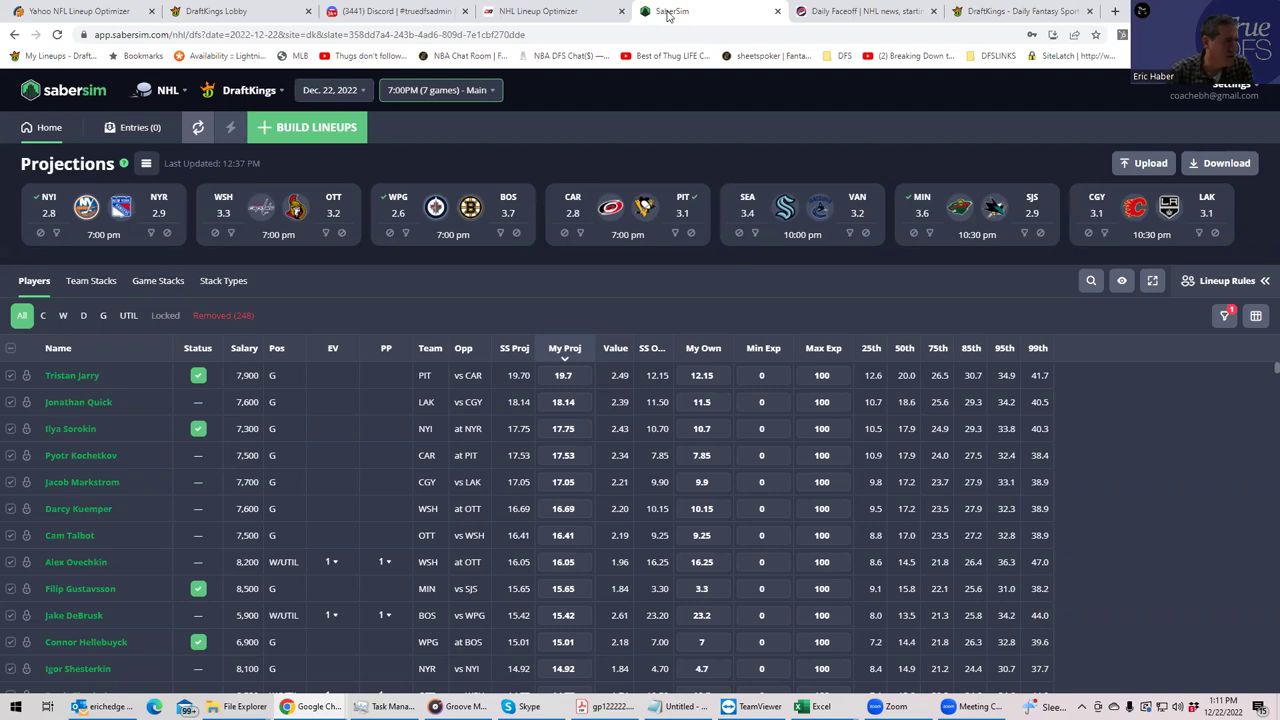
click(1118, 167)
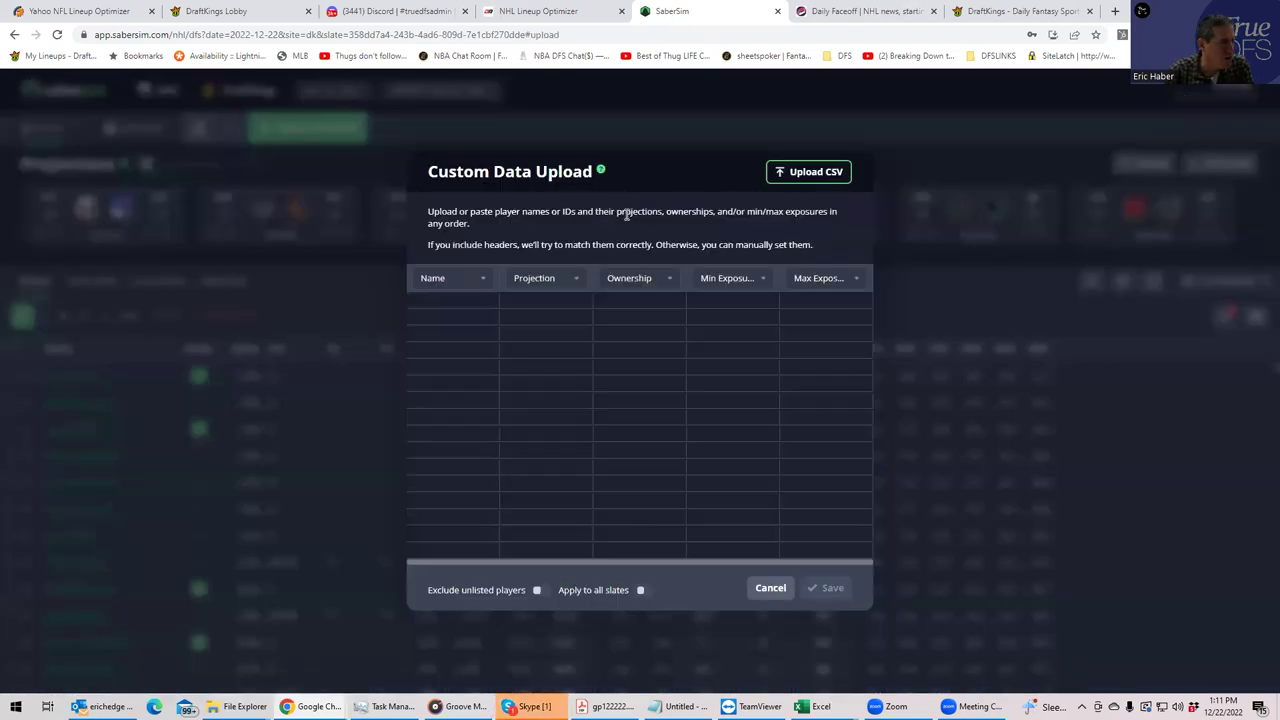
click(808, 172)
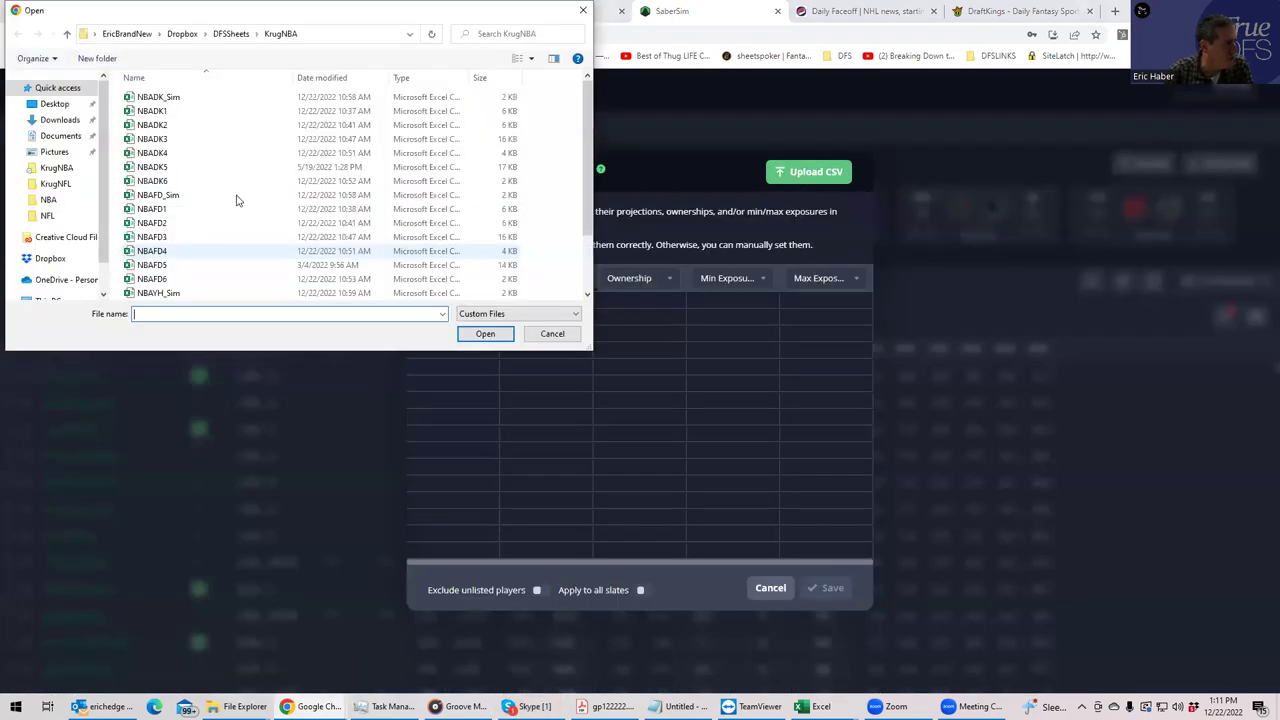
click(58, 186)
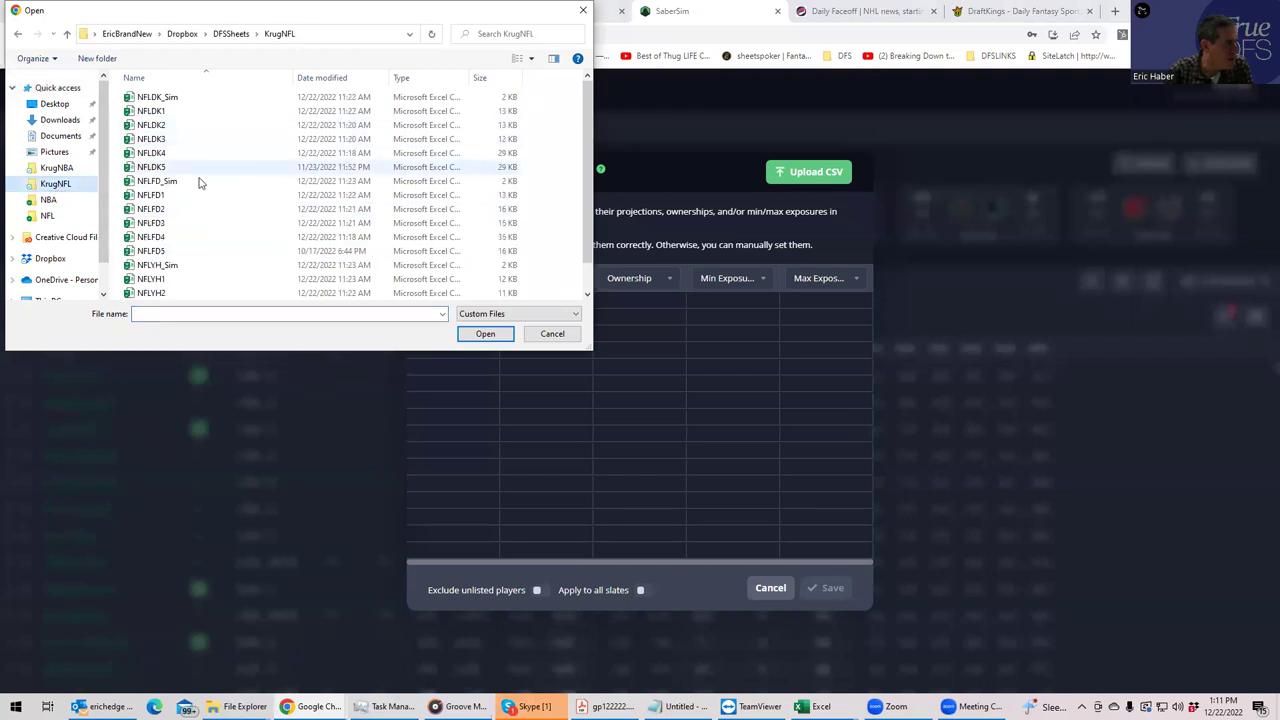
click(180, 266)
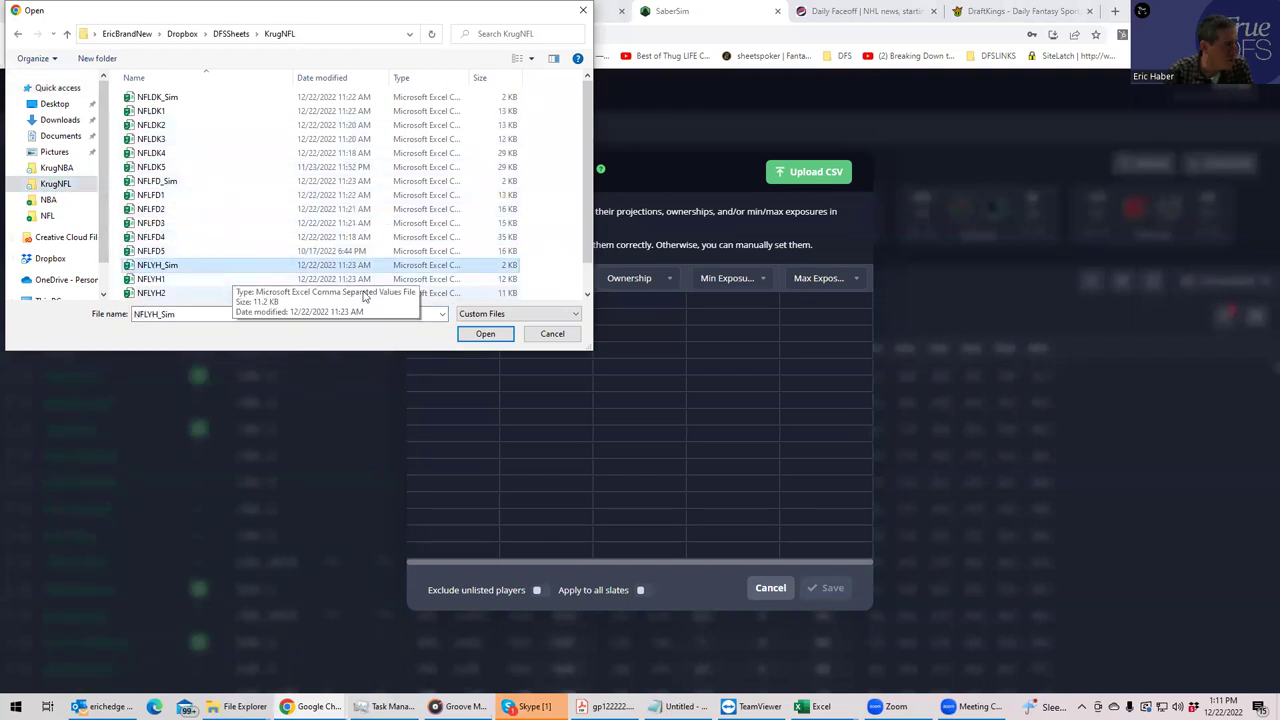
scroll(588, 222, down, 2)
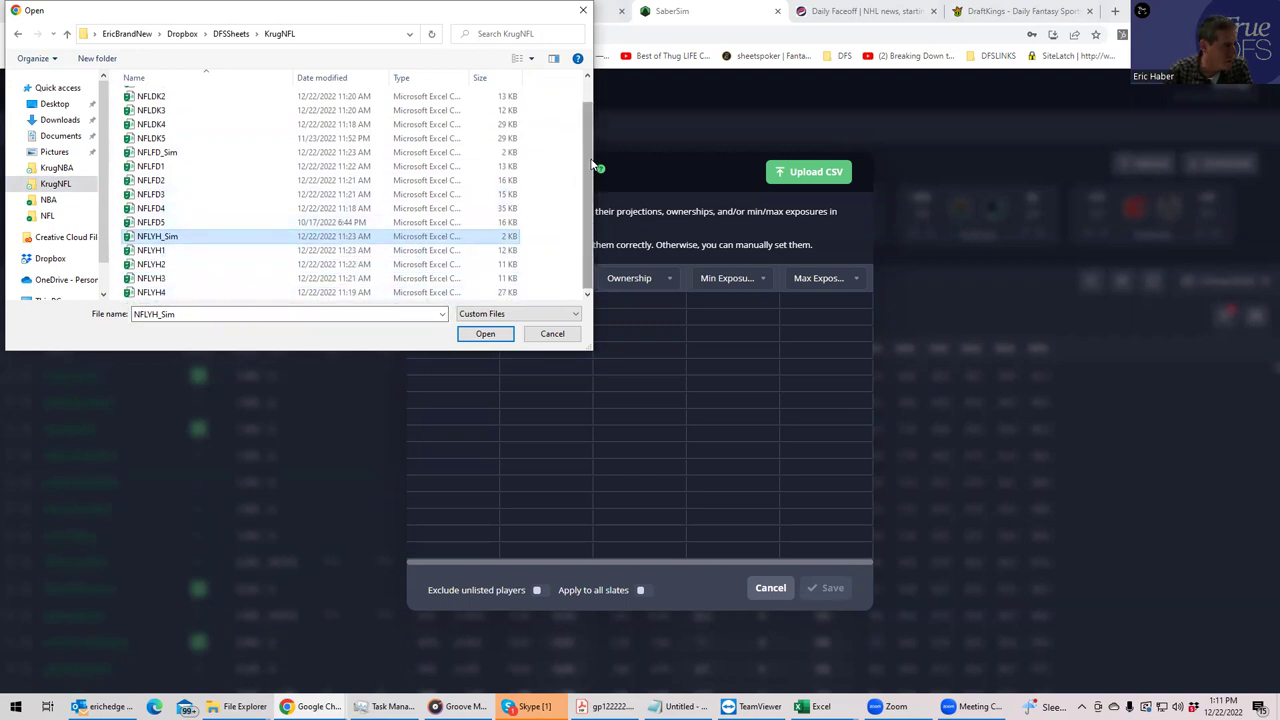
scroll(585, 190, up, 2)
click(162, 97)
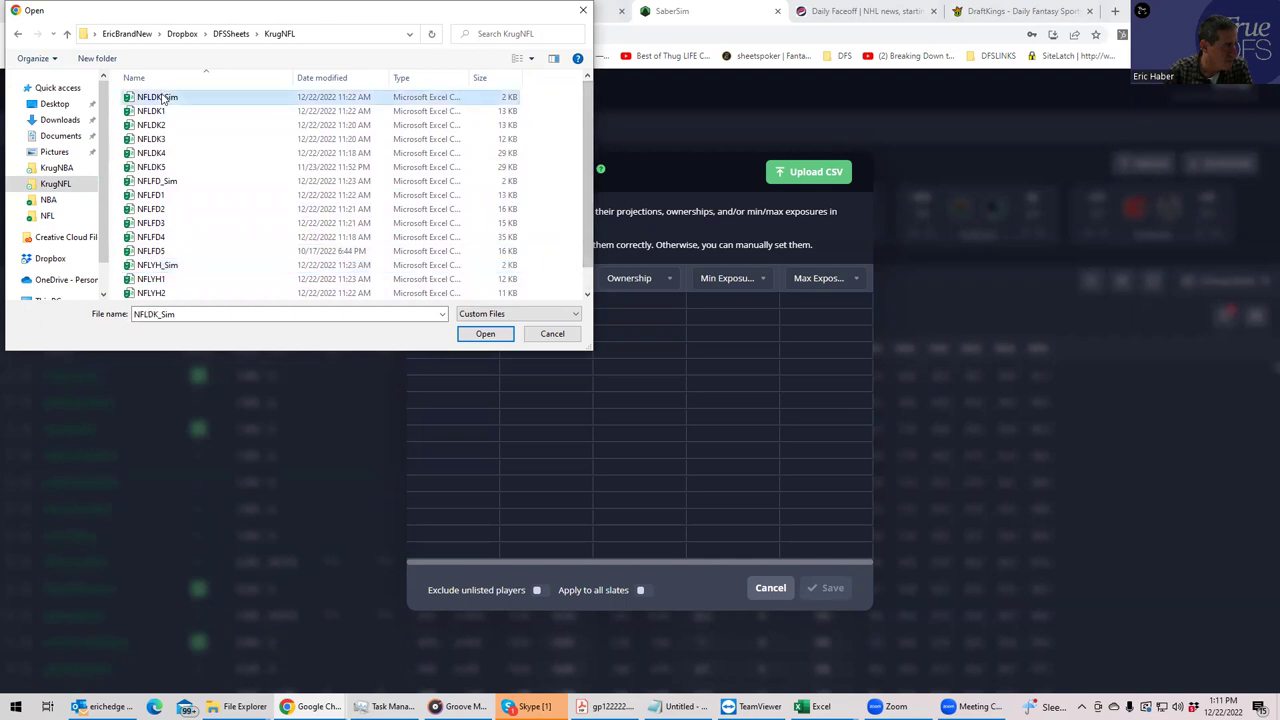
click(463, 338)
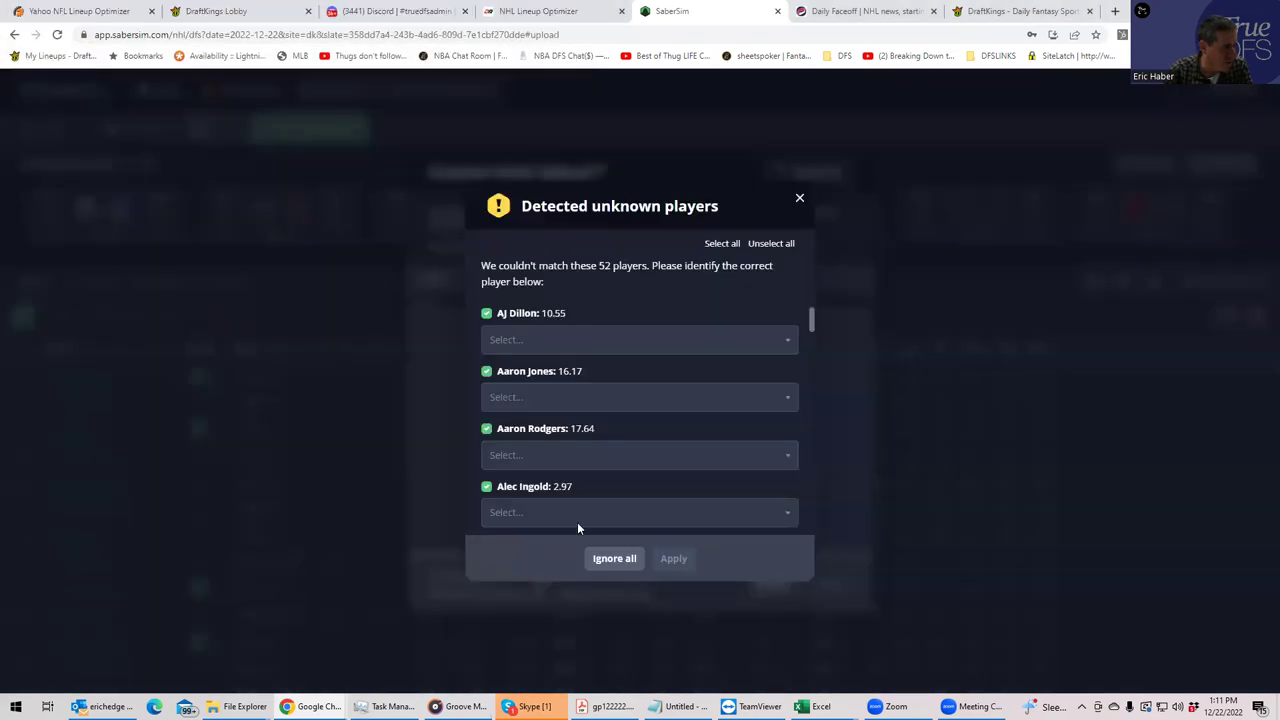
click(799, 200)
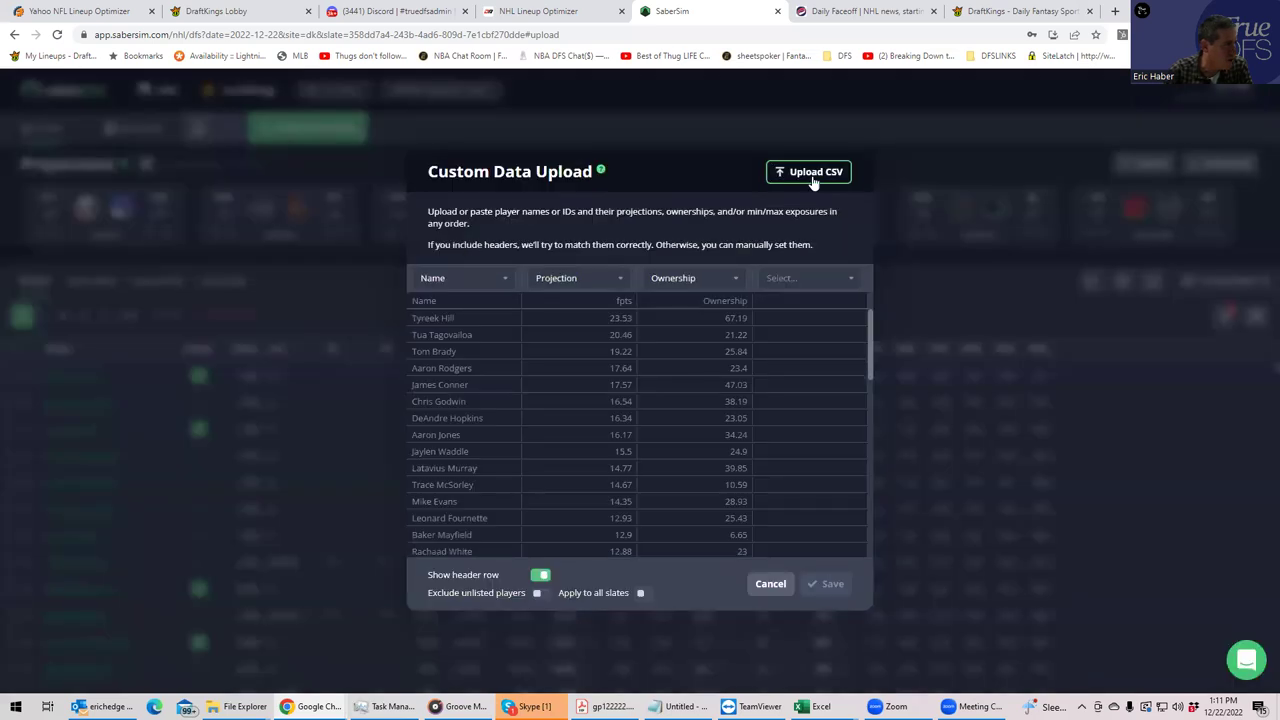
click(756, 585)
click(654, 417)
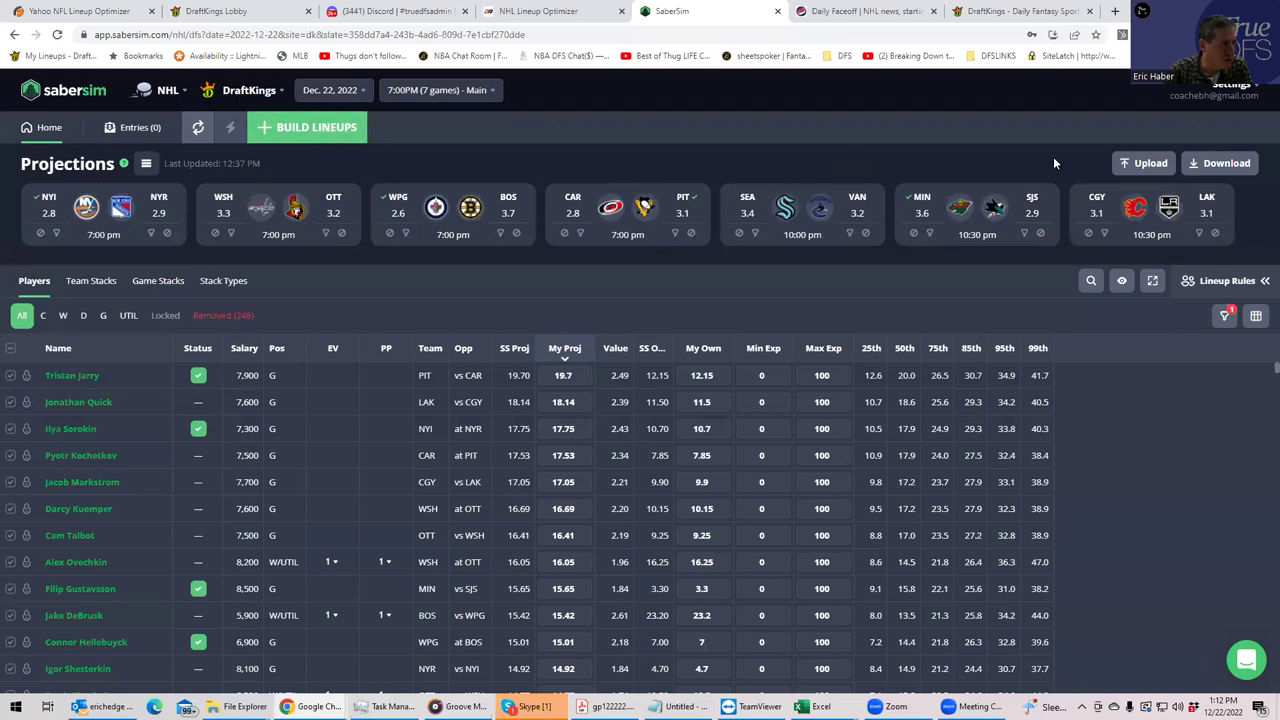
Upload NHLDK_Sim from the KrugNHL folder as custom projection data, excluding unlisted players, and save it
click(1143, 163)
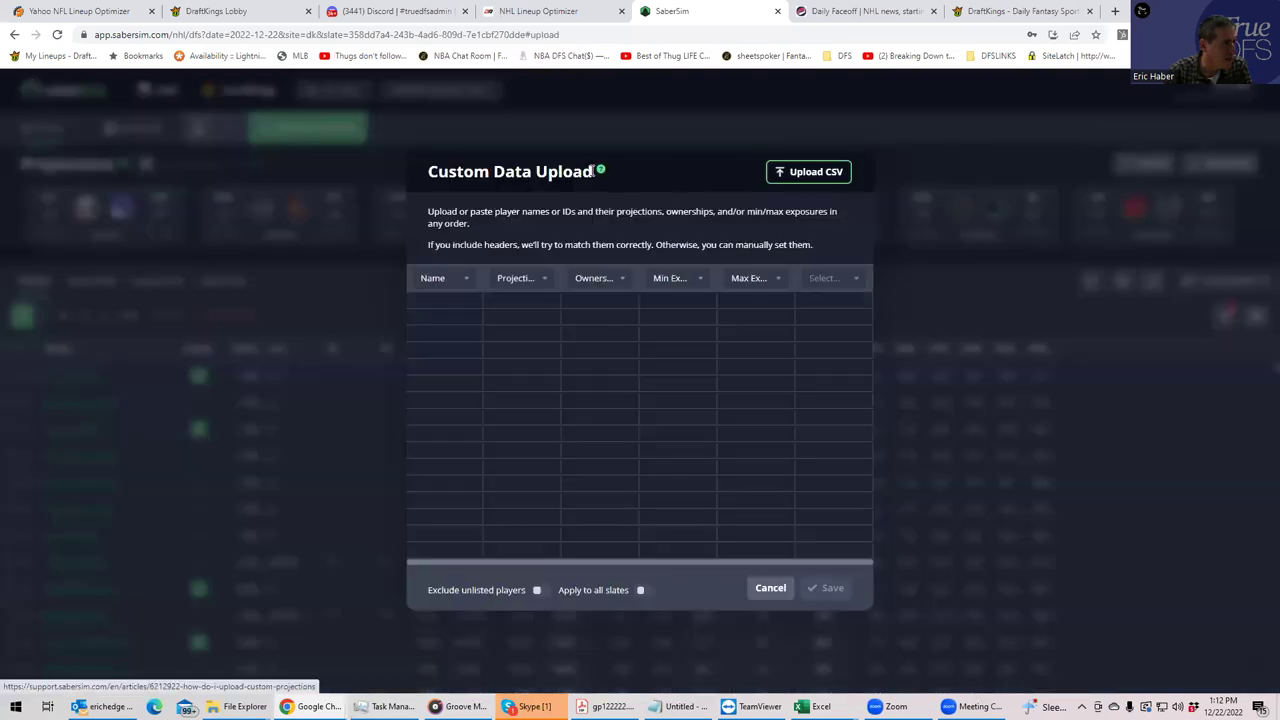
click(810, 174)
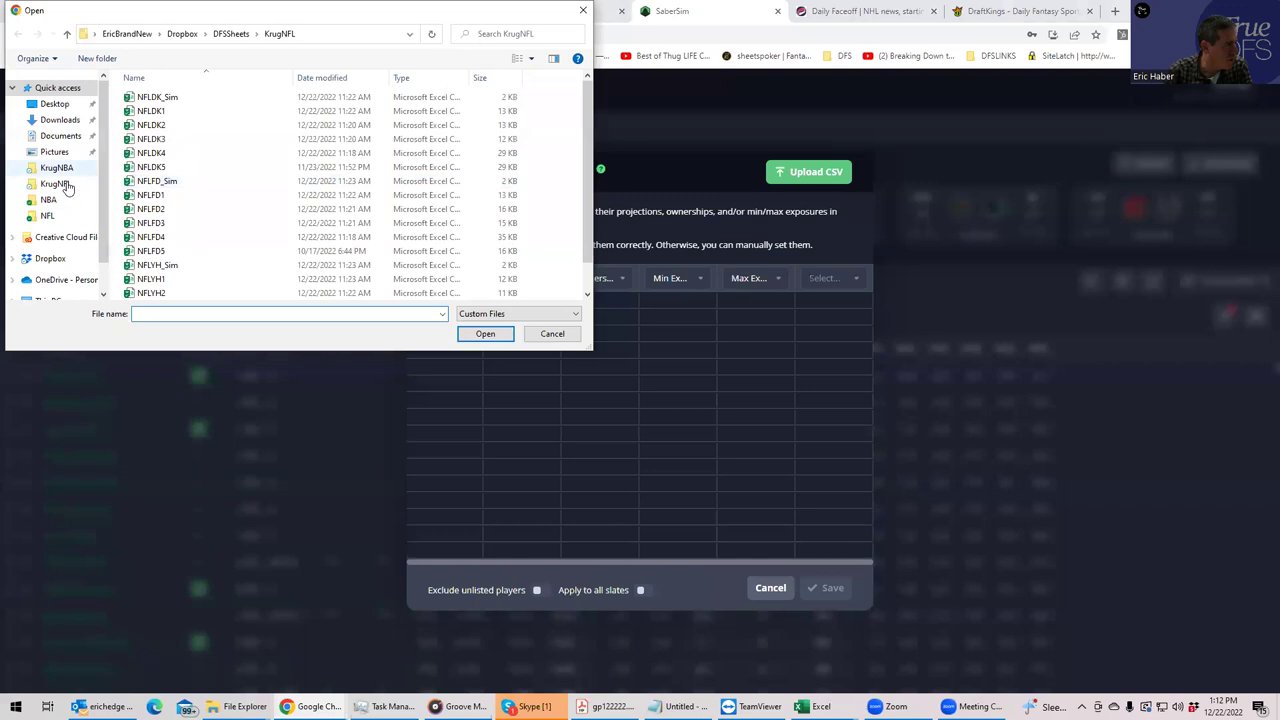
click(64, 186)
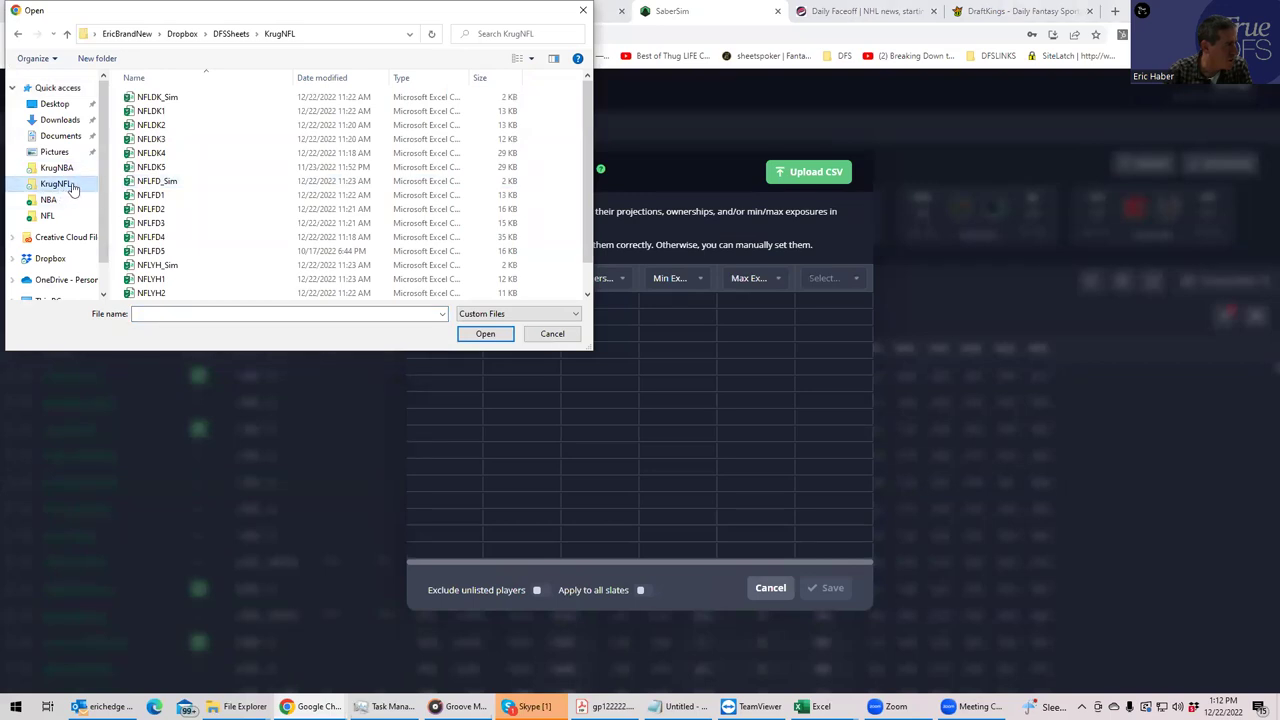
click(231, 33)
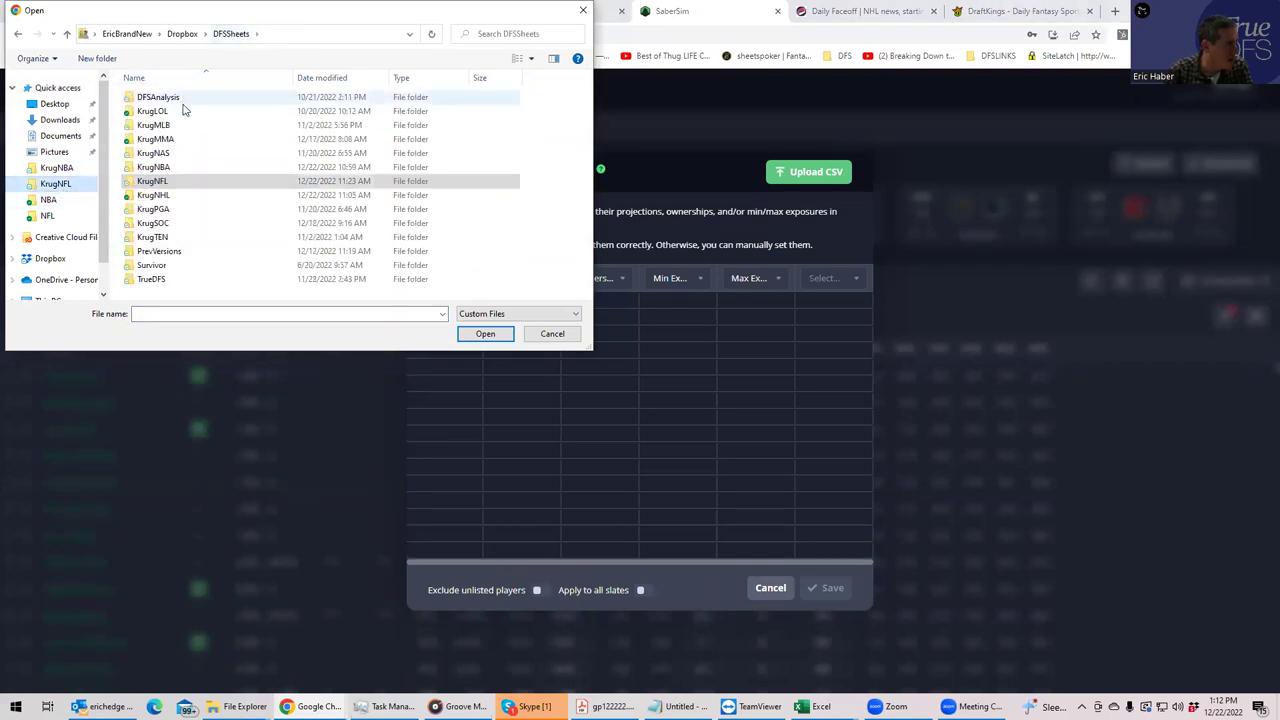
double_click(163, 196)
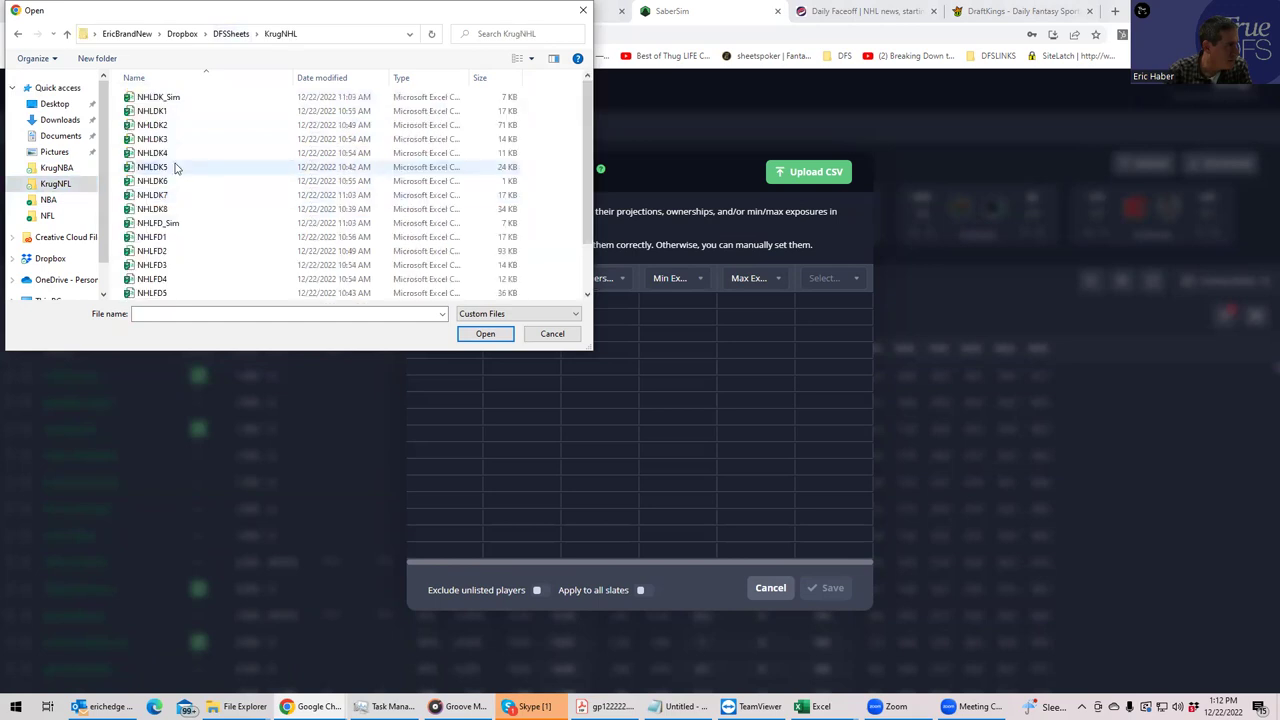
click(158, 99)
click(485, 333)
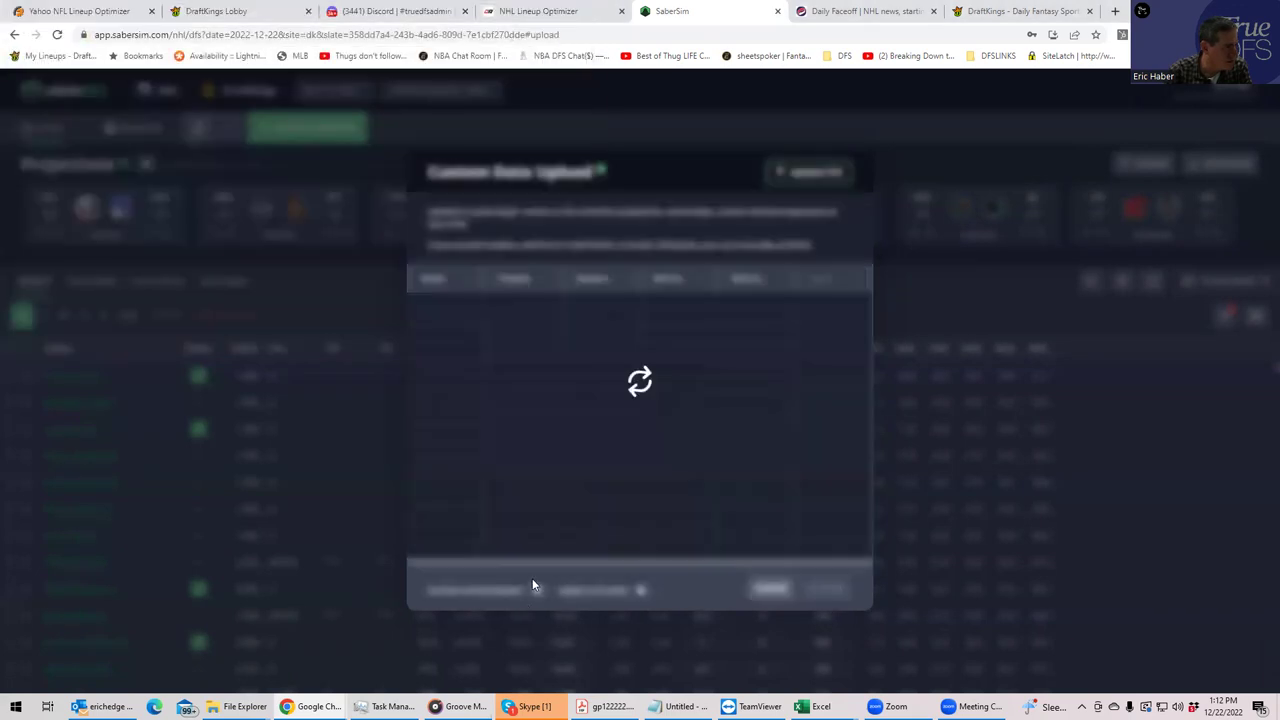
click(540, 593)
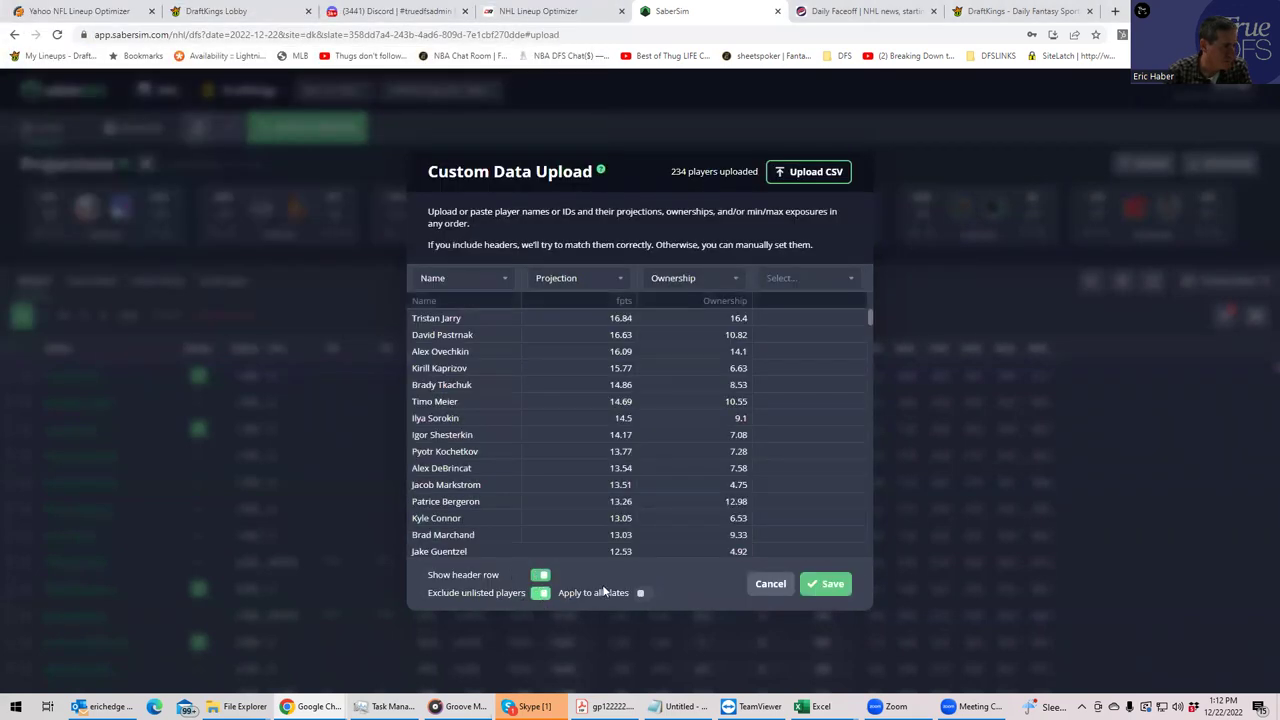
click(818, 596)
click(660, 455)
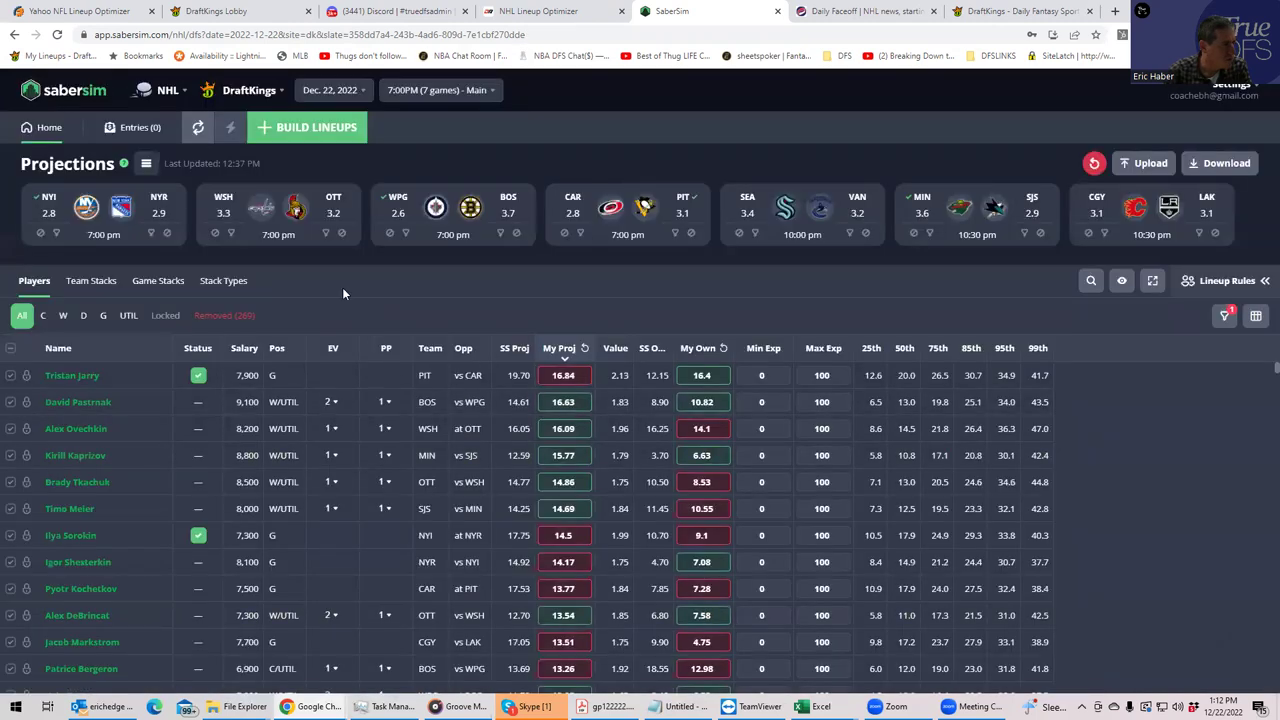
Start a new GPP lineup build with the number of lineups set to 40
click(300, 128)
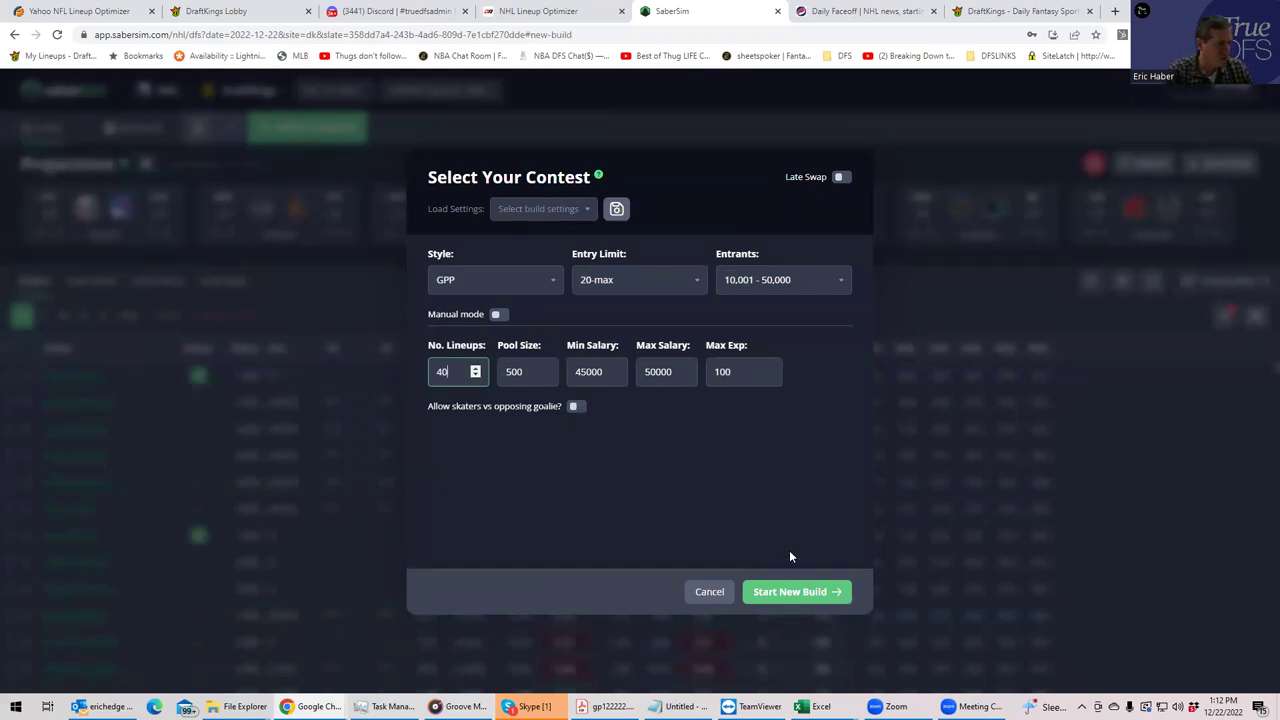
click(770, 605)
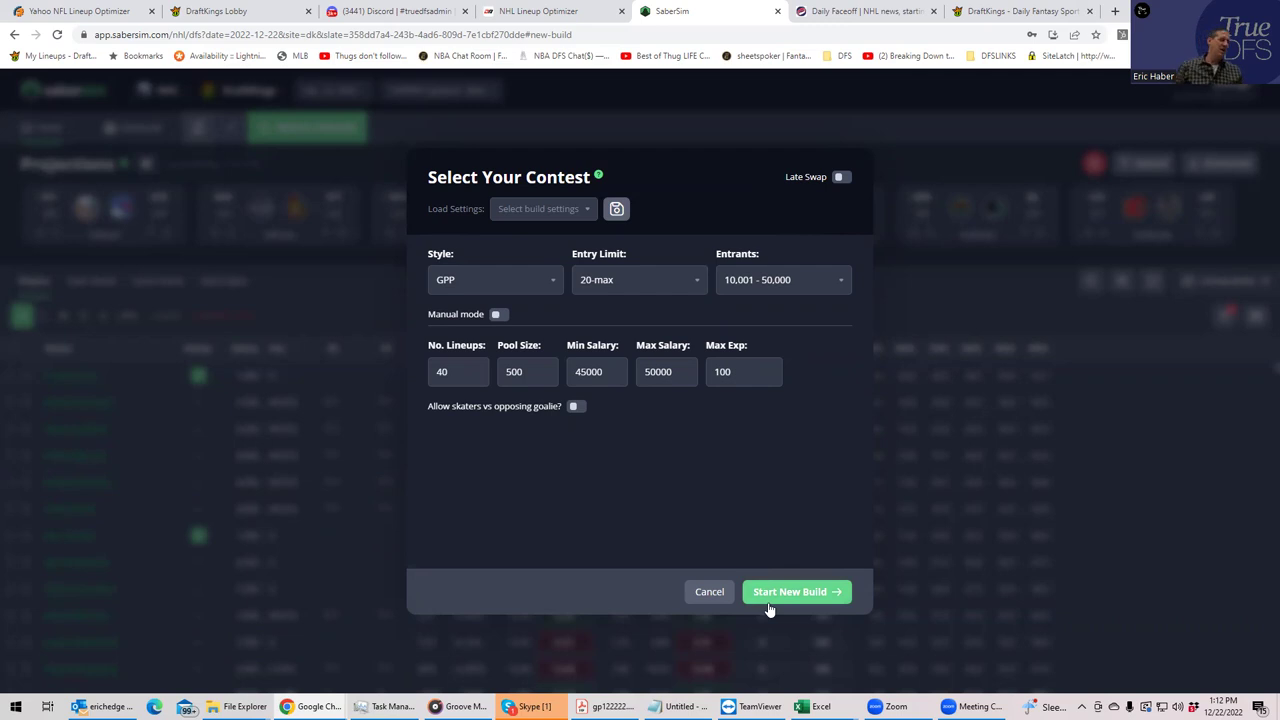
click(791, 598)
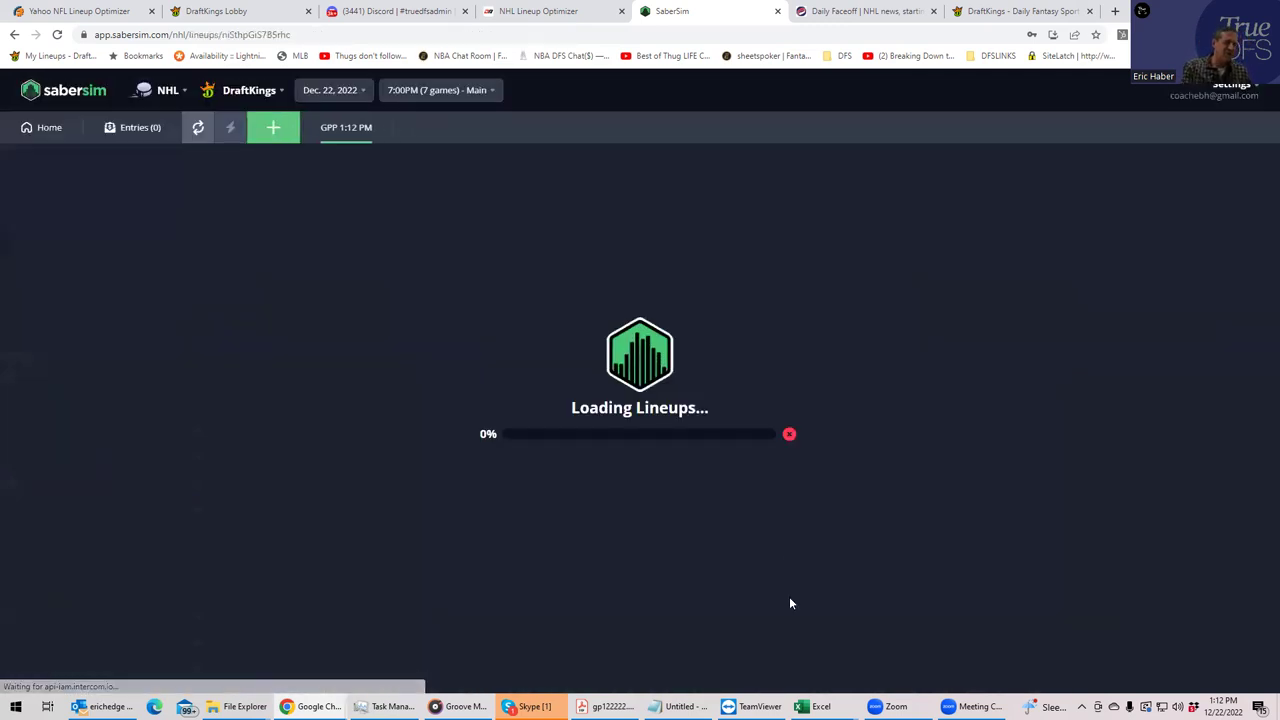